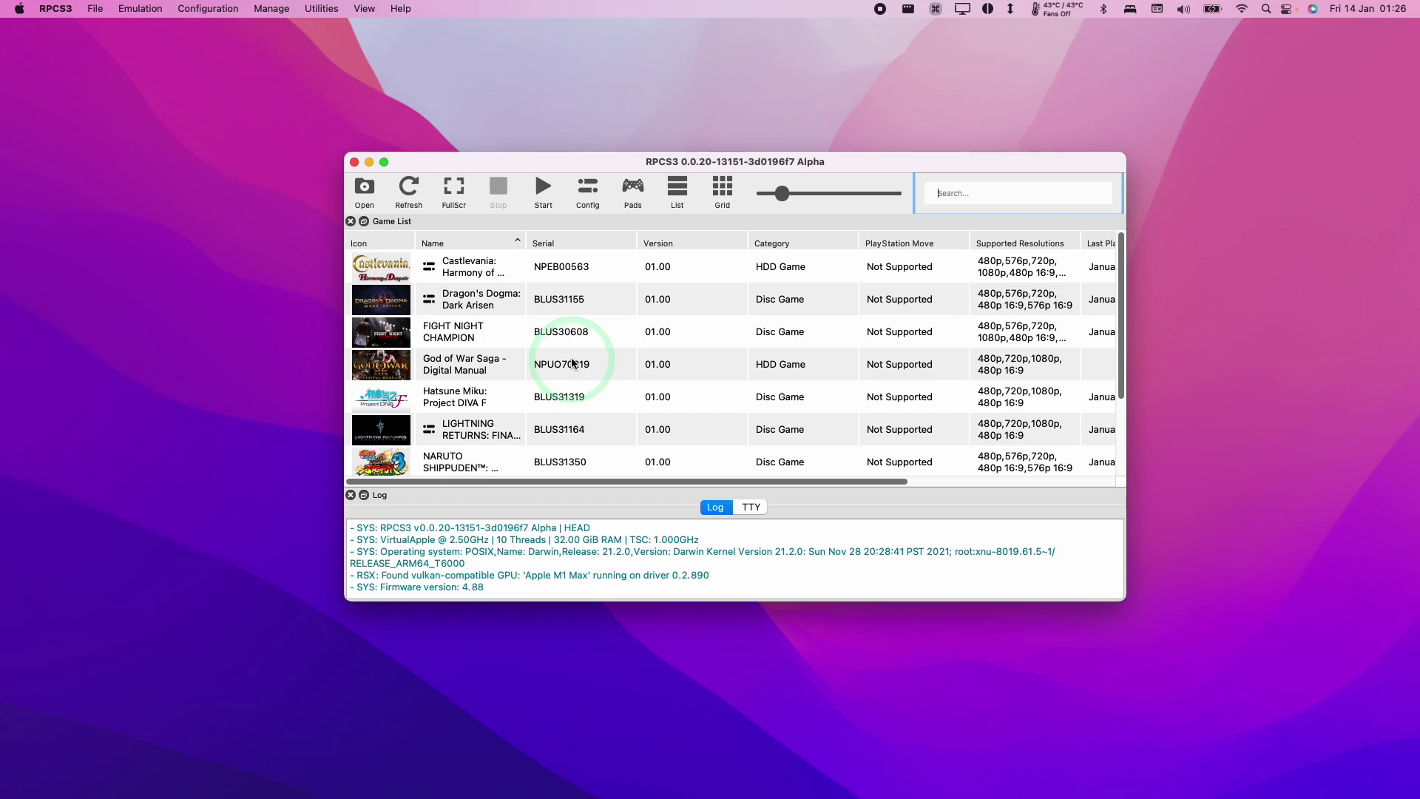
Switch to Firefox to view the RPCS3 install tutorial's video page, and minimize its window
key("super+Tab")
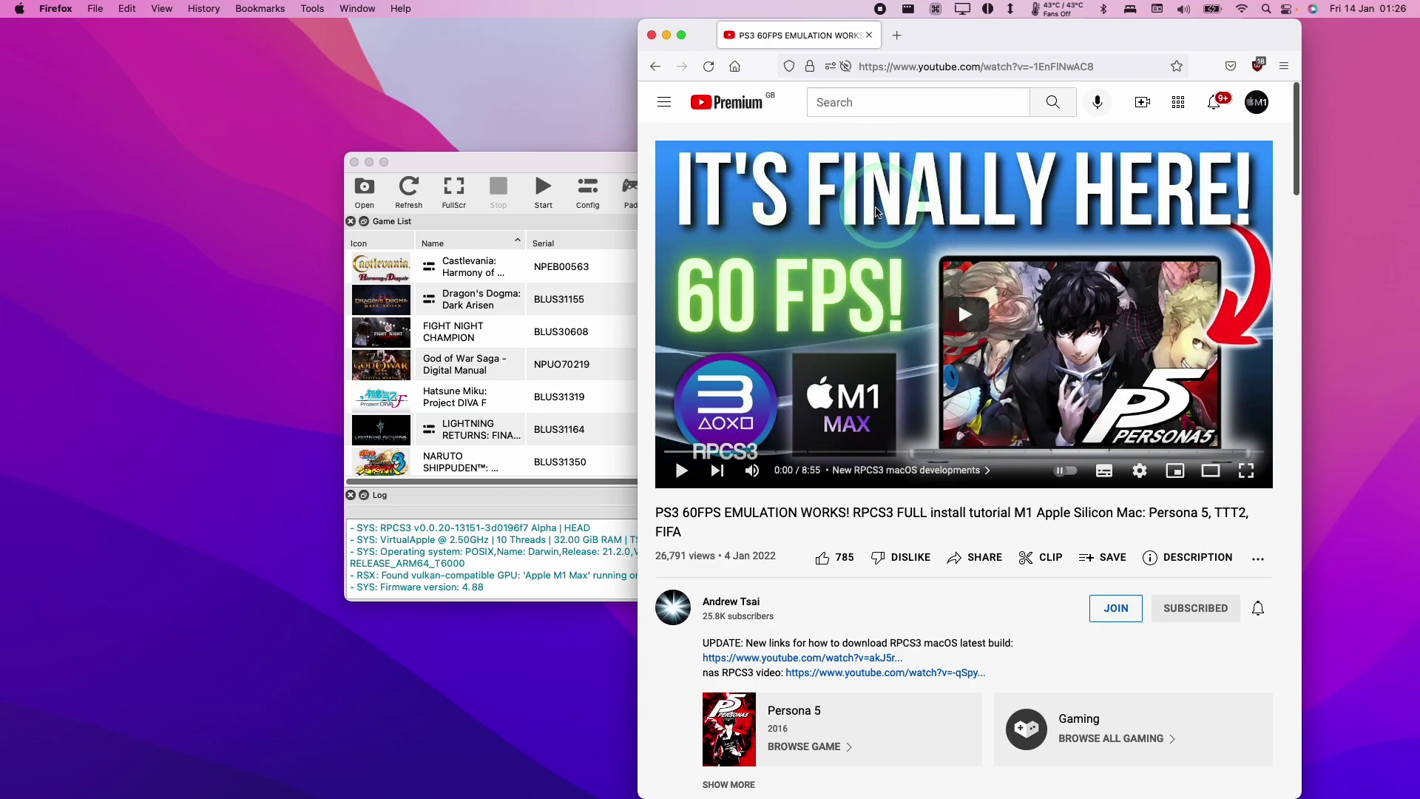
left_click(666, 36)
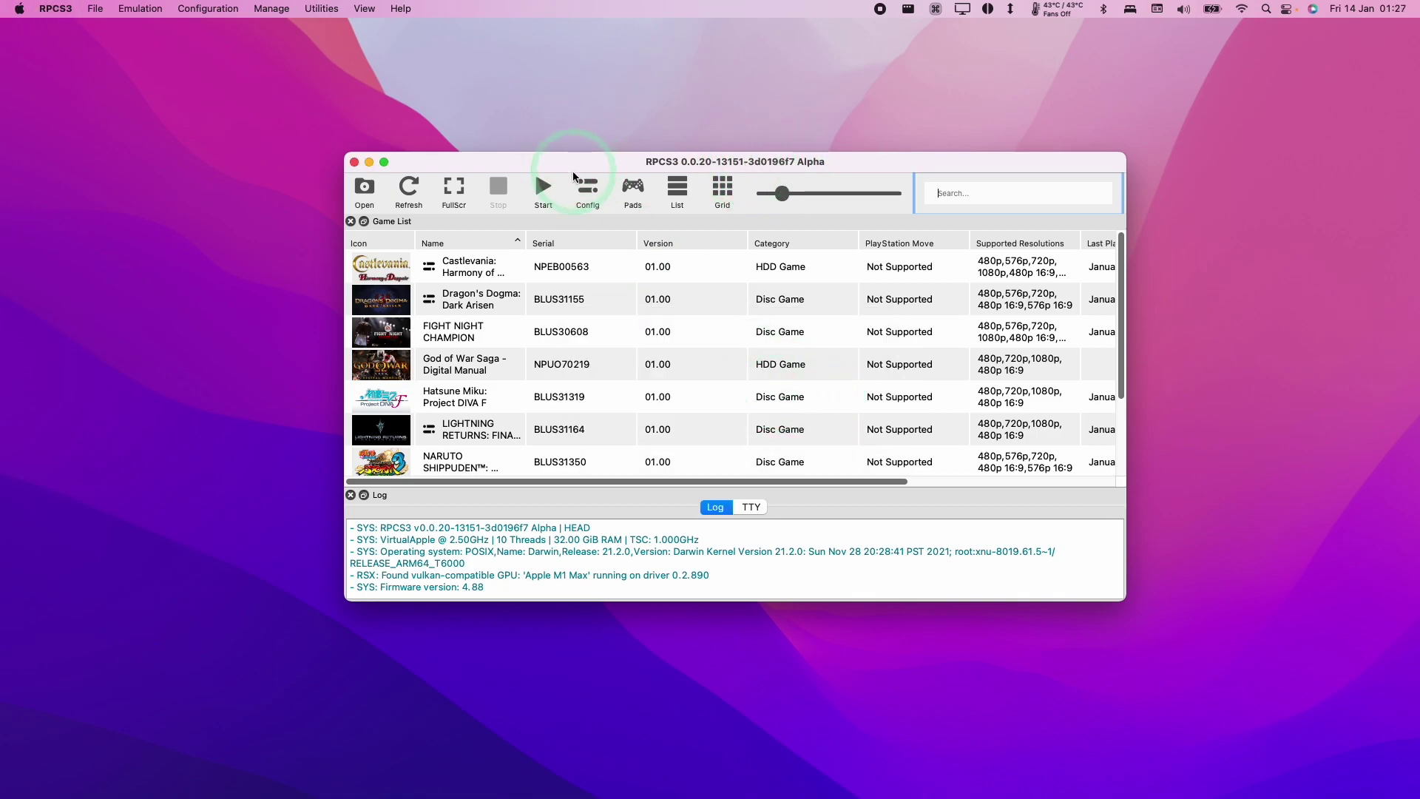
Check for RPCS3 updates from within the emulator and dismiss the message box
left_click(412, 7)
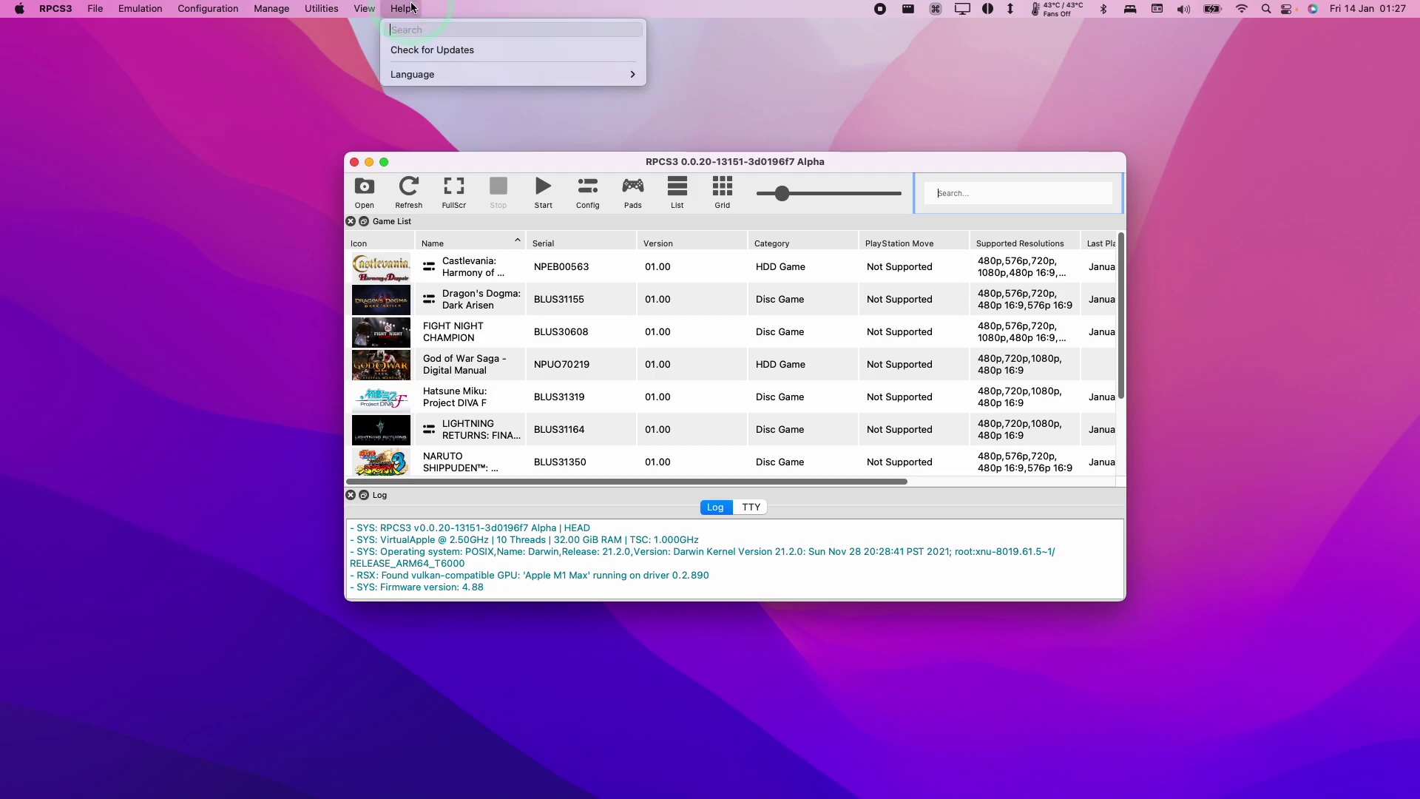
left_click(410, 51)
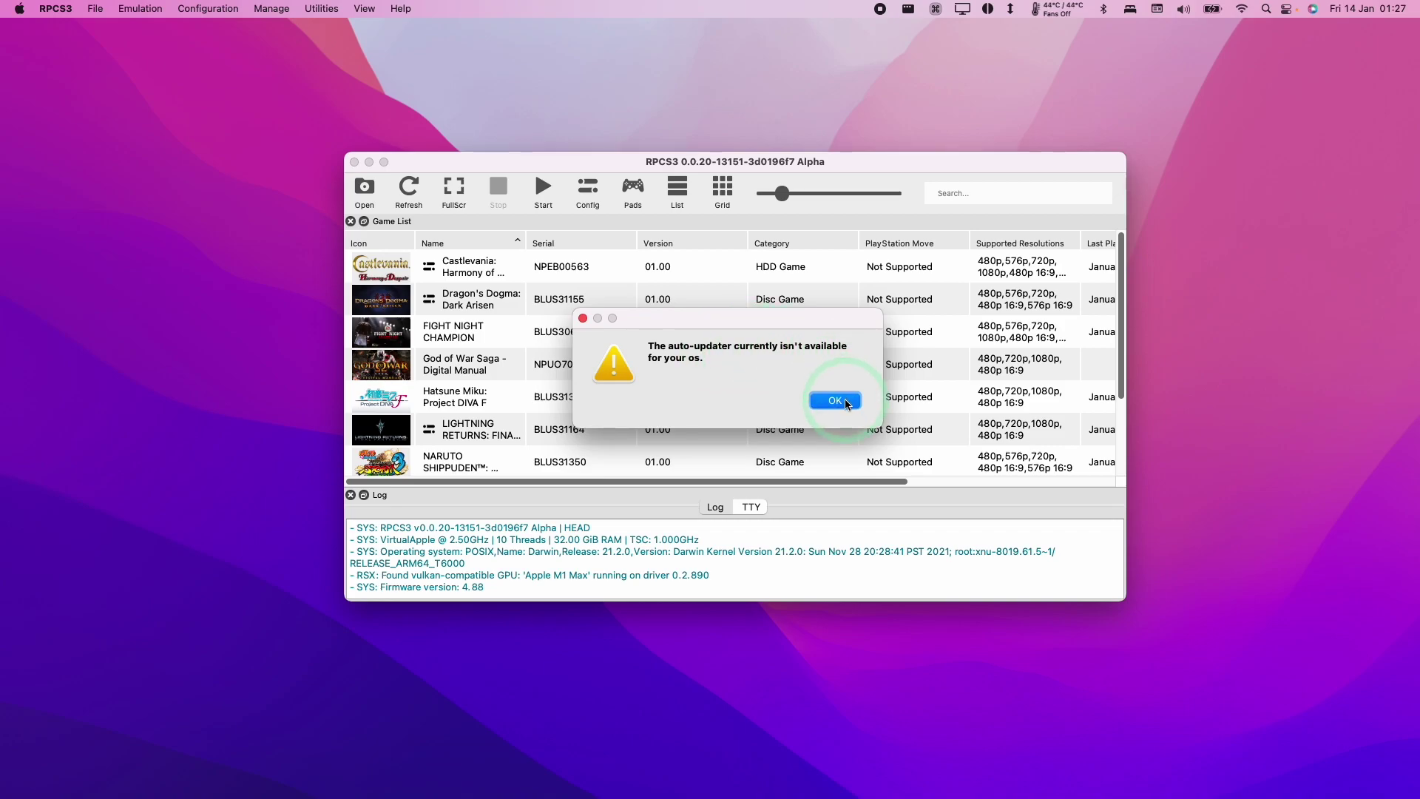
left_click(835, 400)
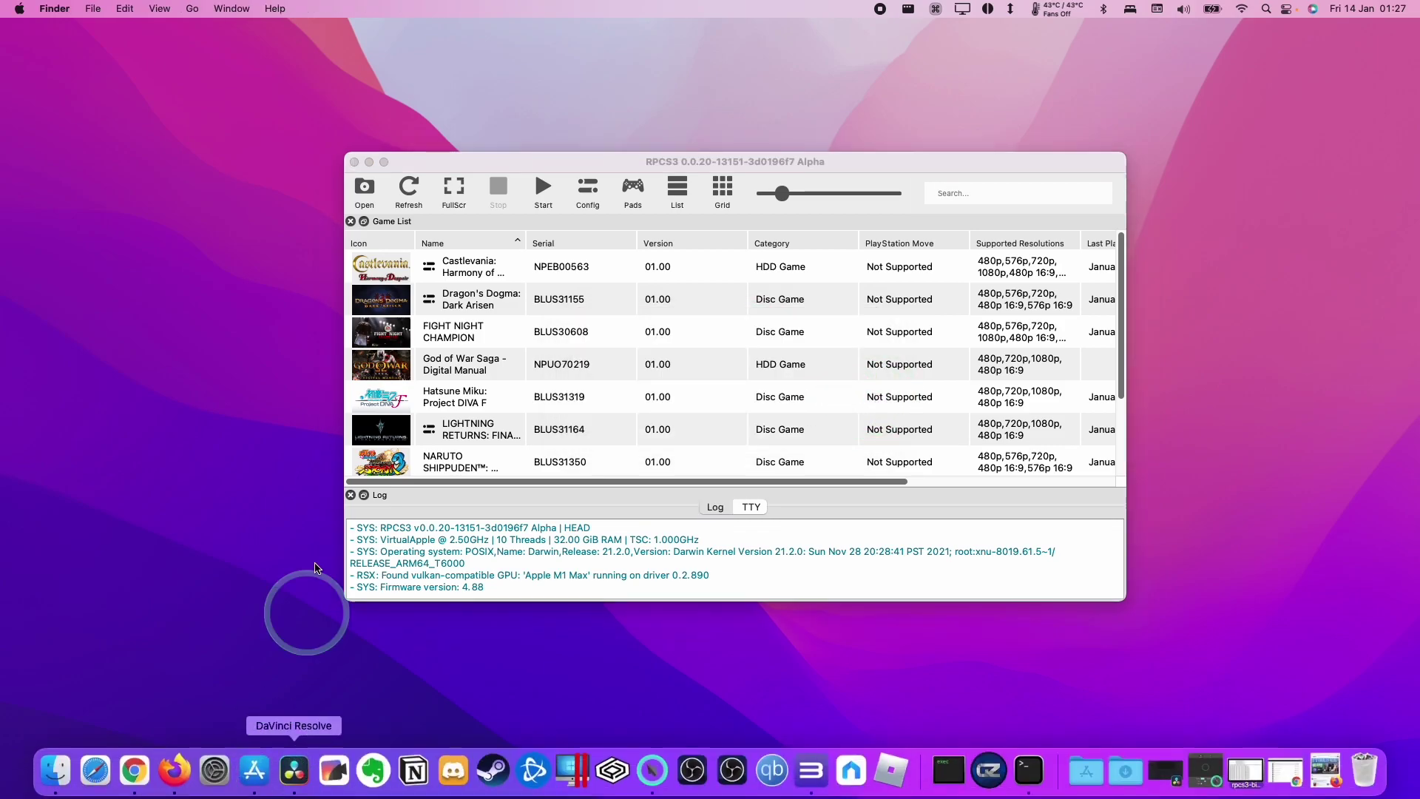
Return to the RPCS3 window and quit the emulator
left_click(417, 216)
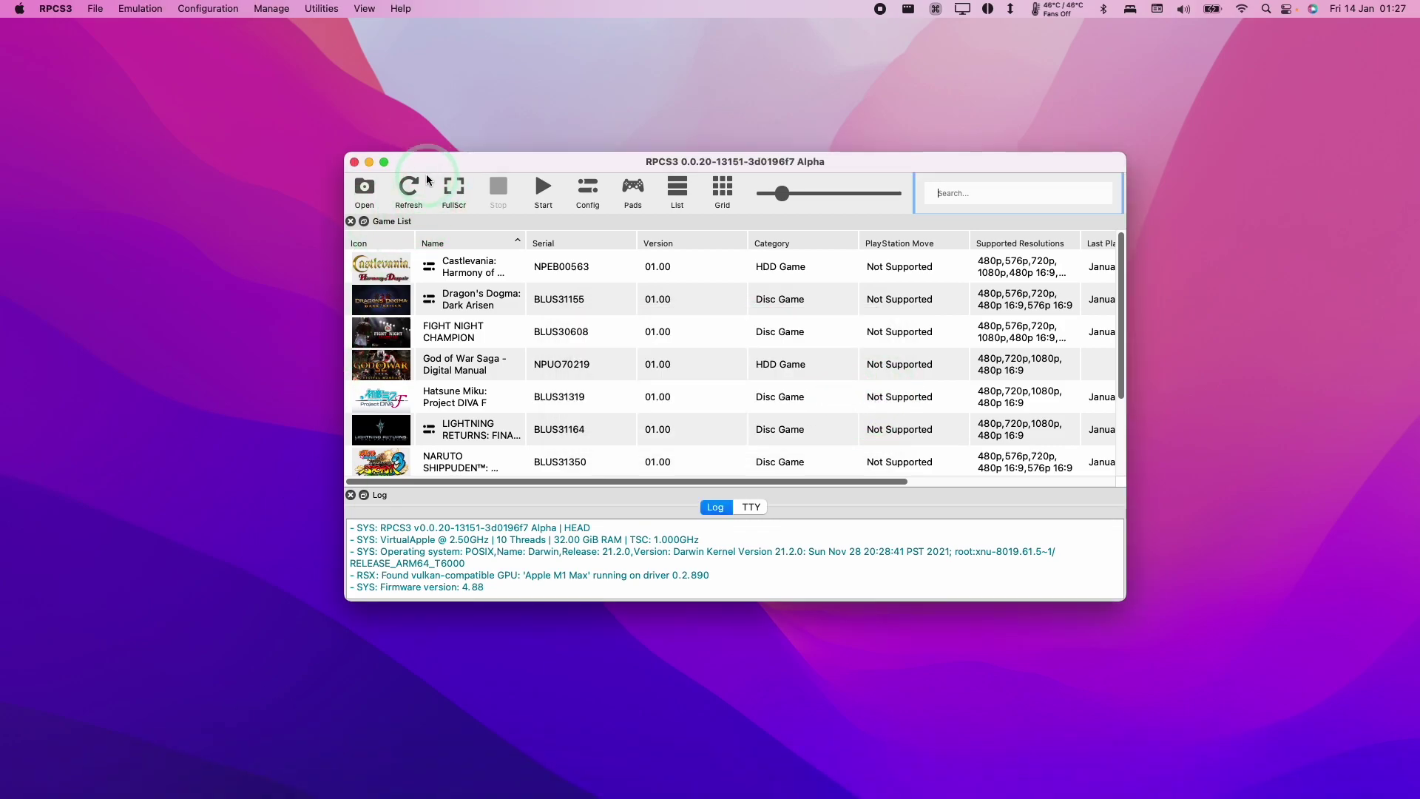
left_click(58, 9)
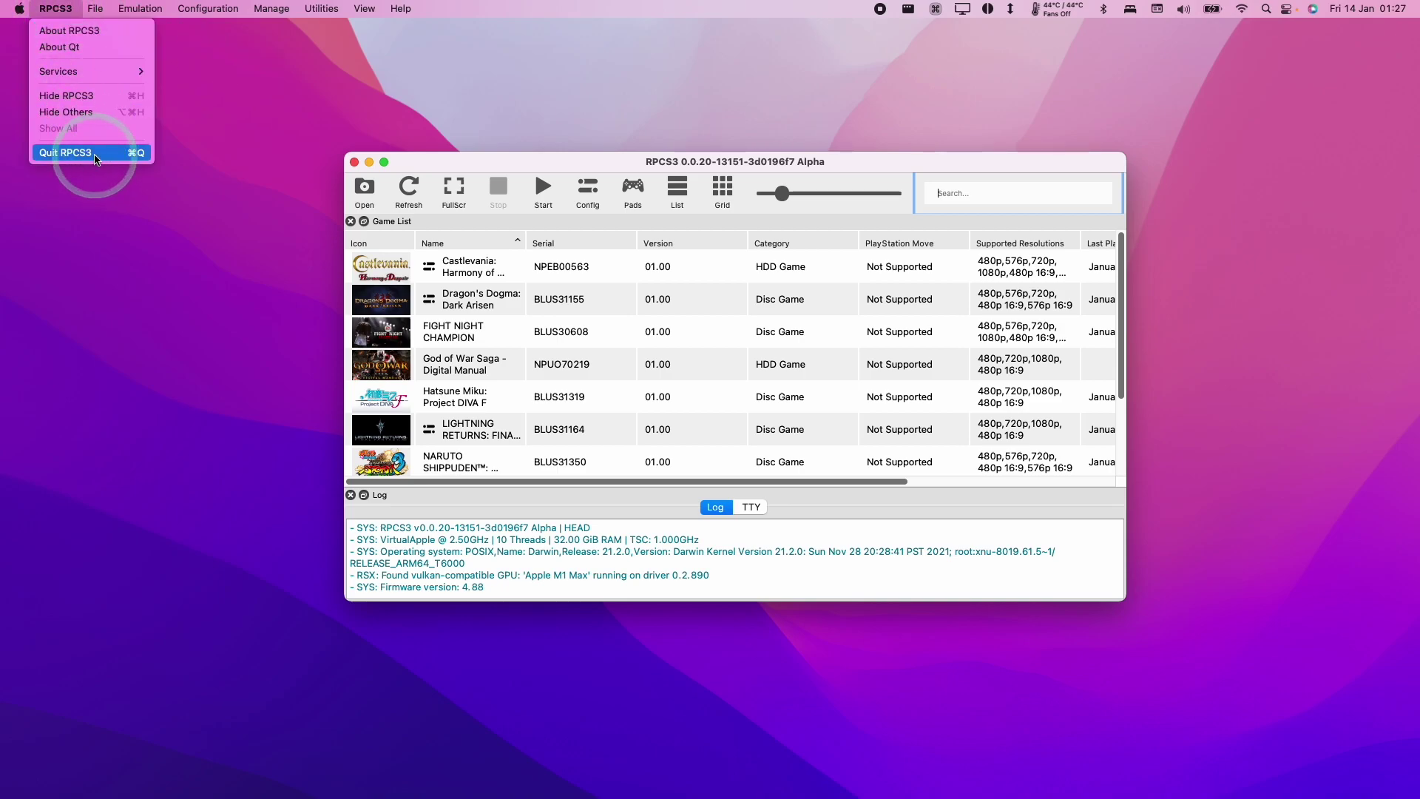
left_click(52, 6)
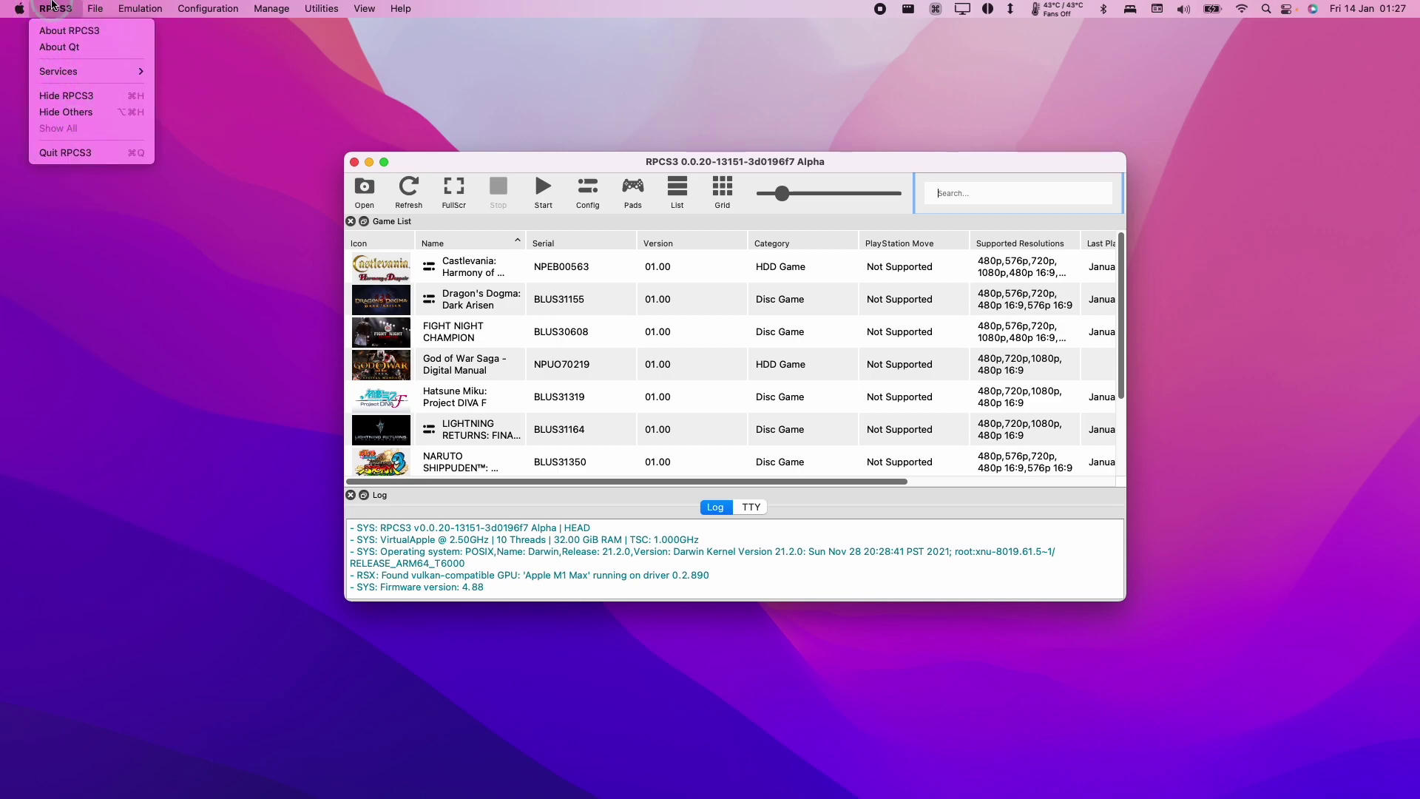
left_click(76, 153)
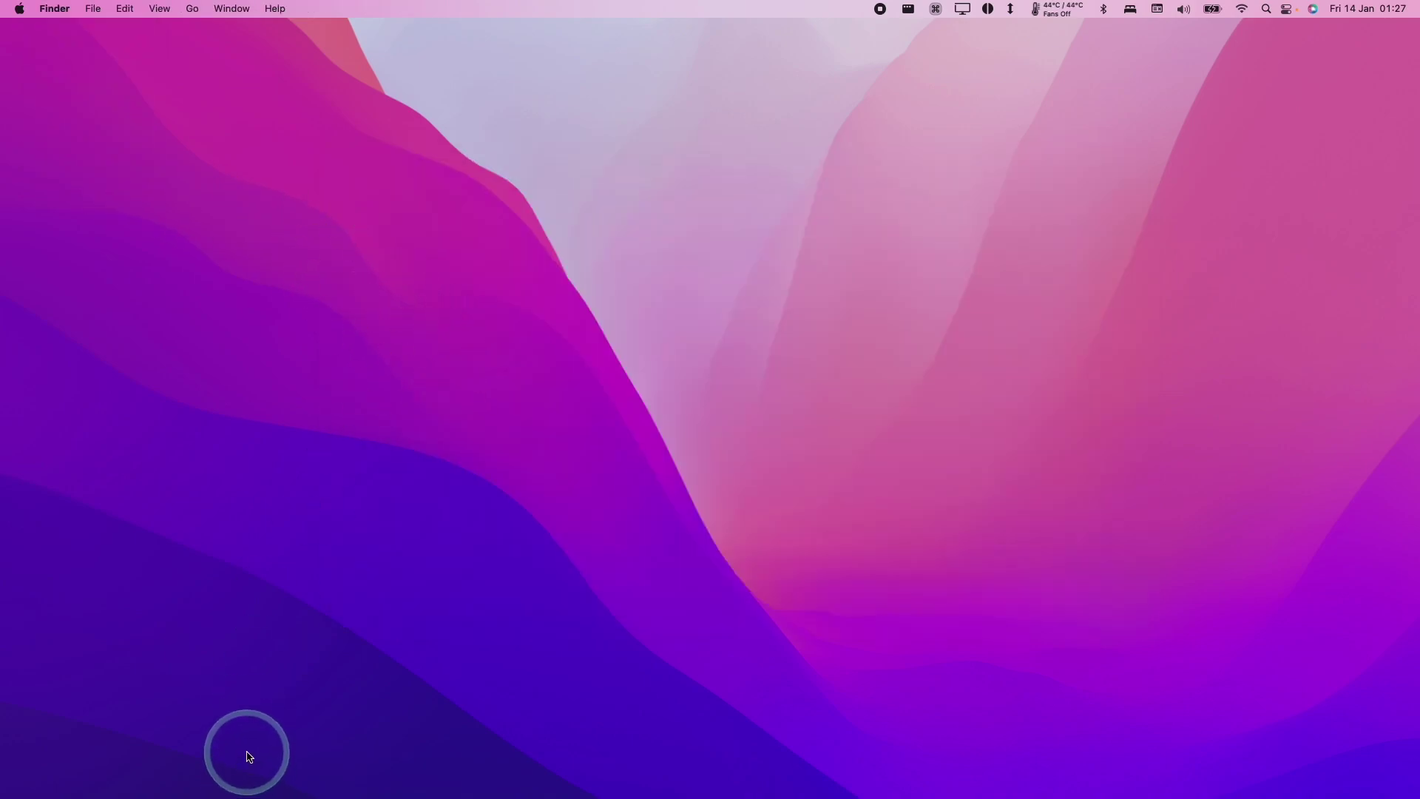
Switch to Chrome and open the Cirrus macOS task of the RPCS3 build "vk: Enable shading rate hack for all GPUs"
left_click(250, 778)
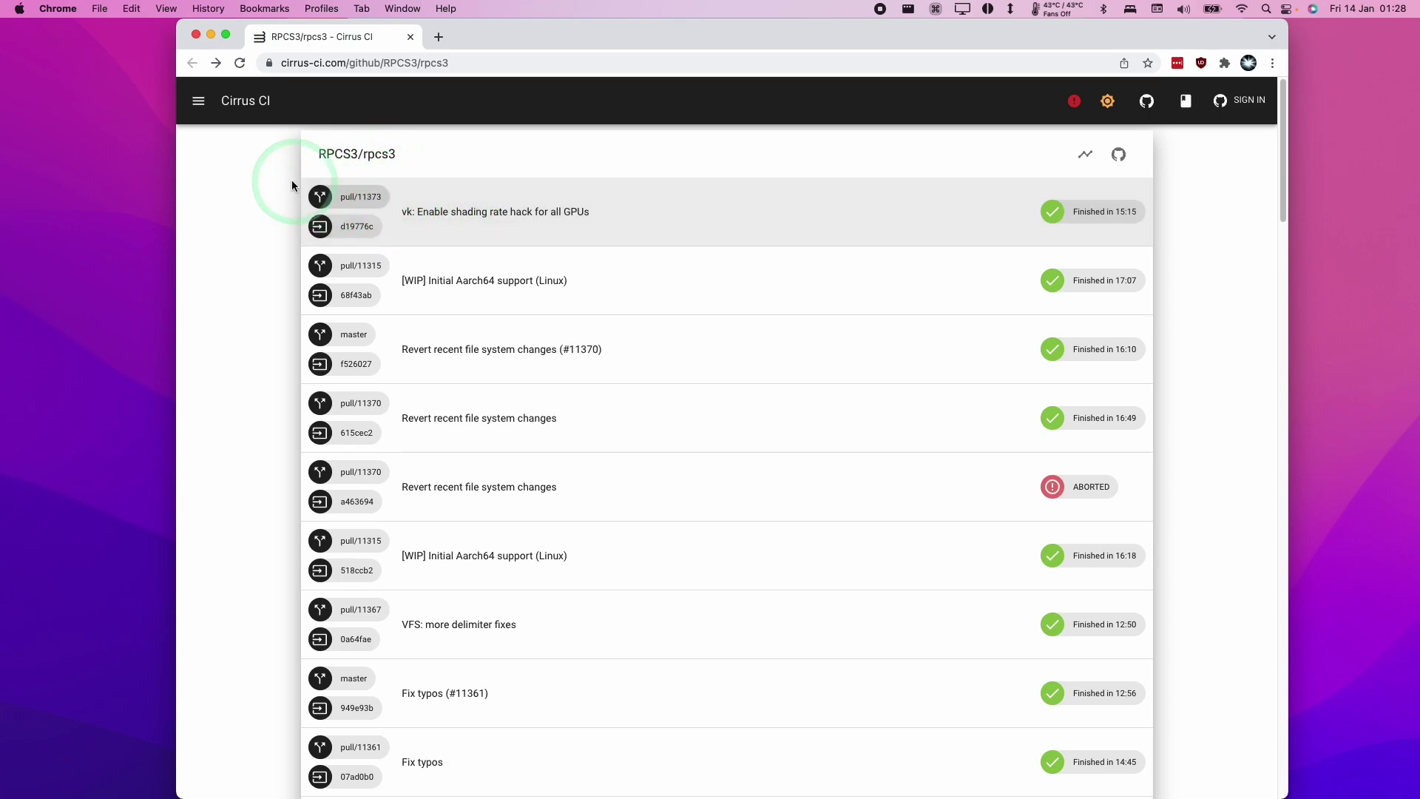
left_click(440, 214)
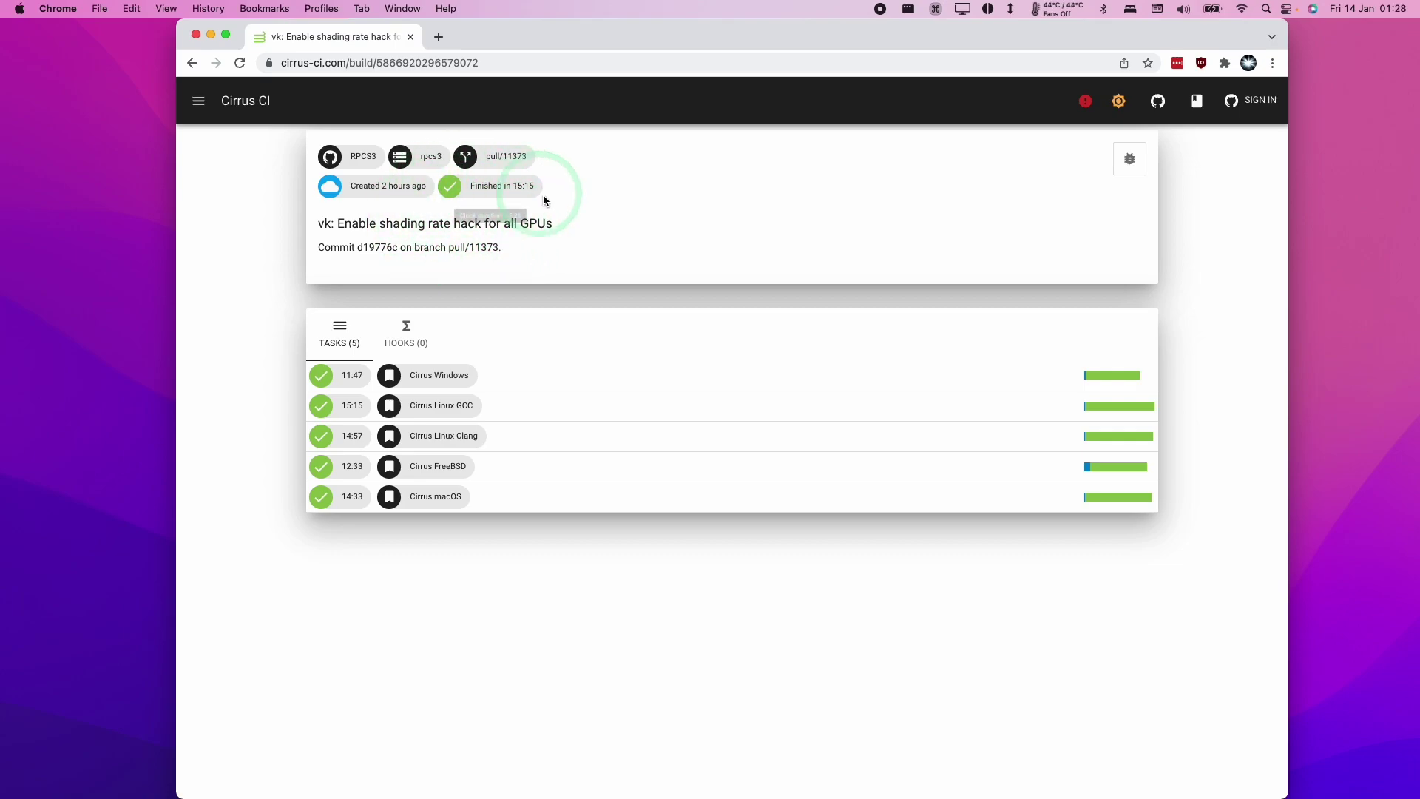
mouse_move(534, 197)
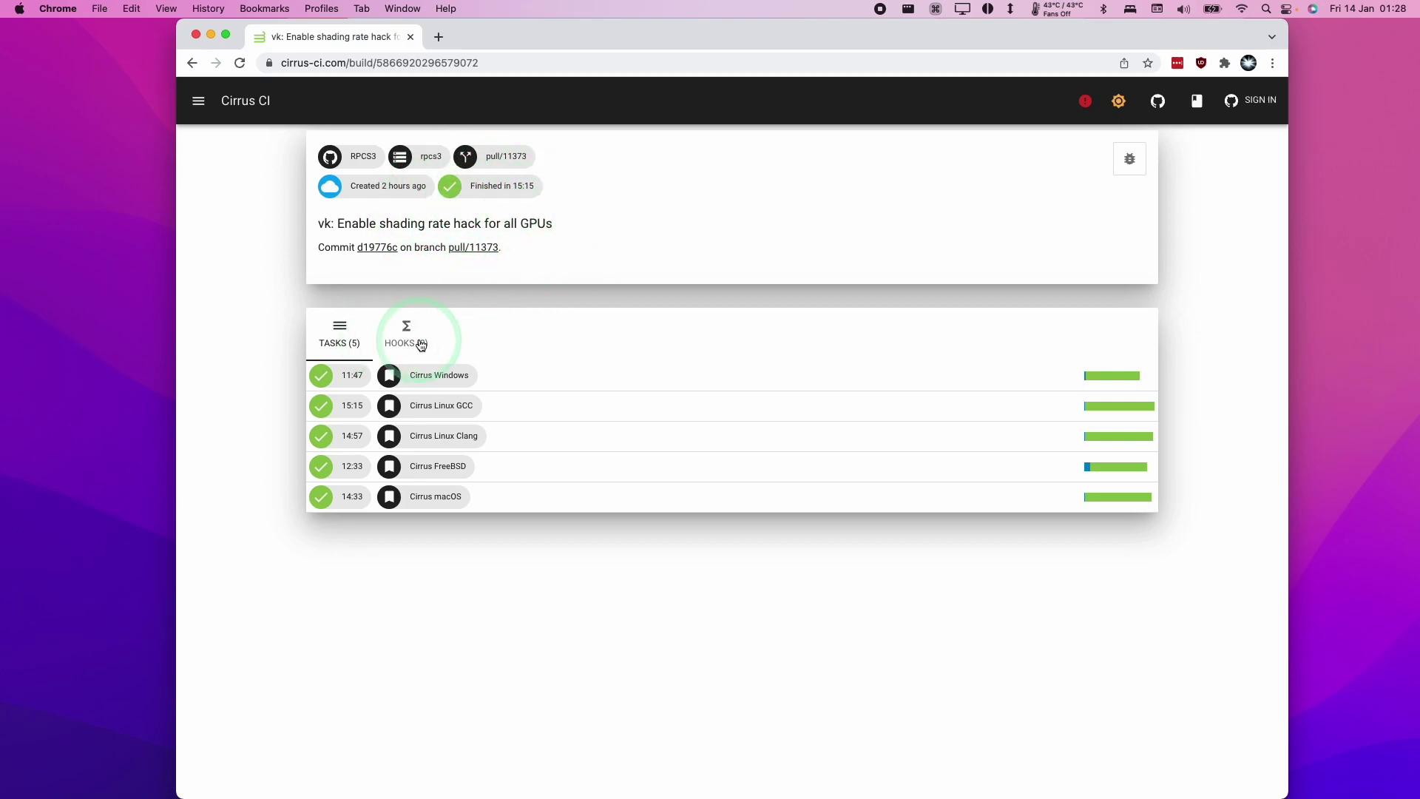
left_click(415, 504)
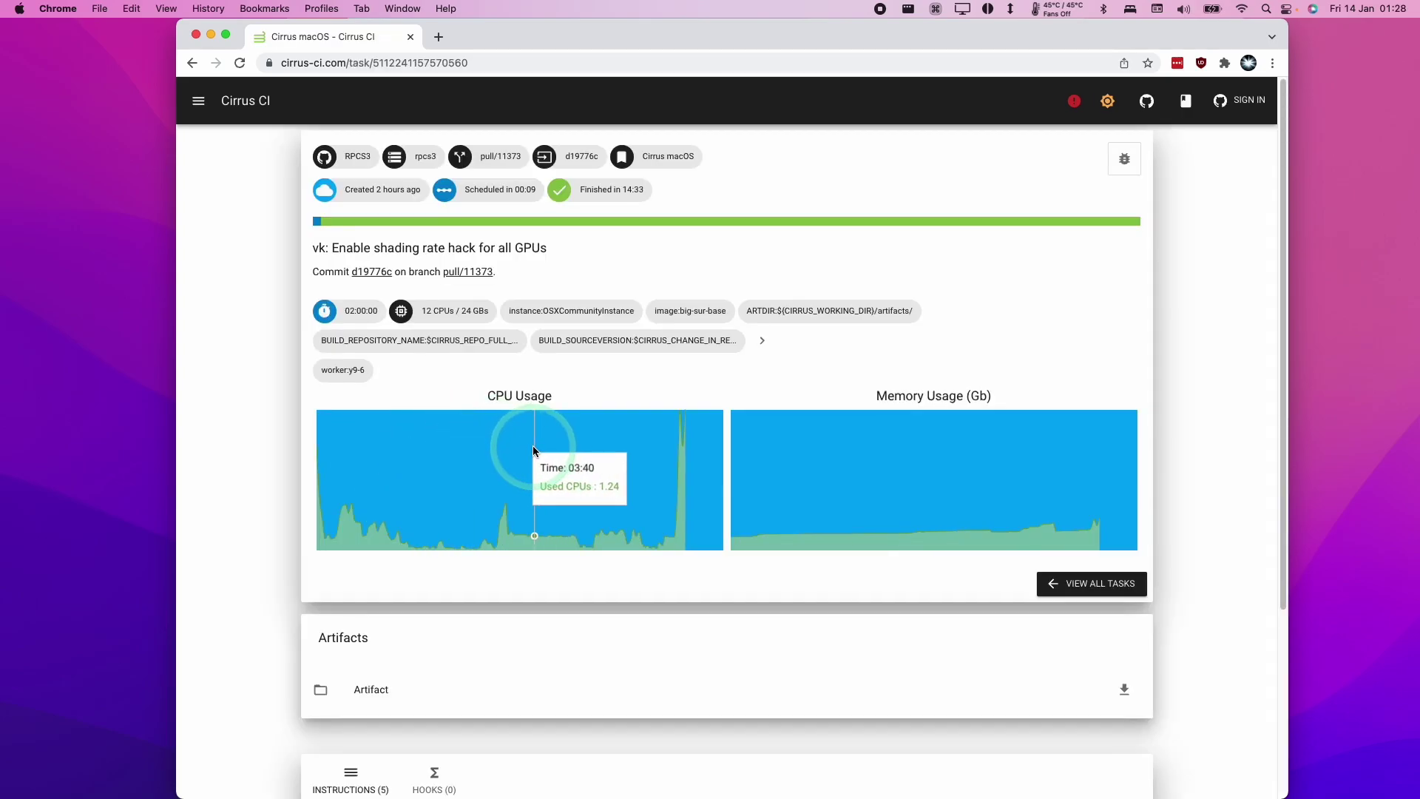
left_click_drag(311, 249, 520, 254)
left_click(540, 252)
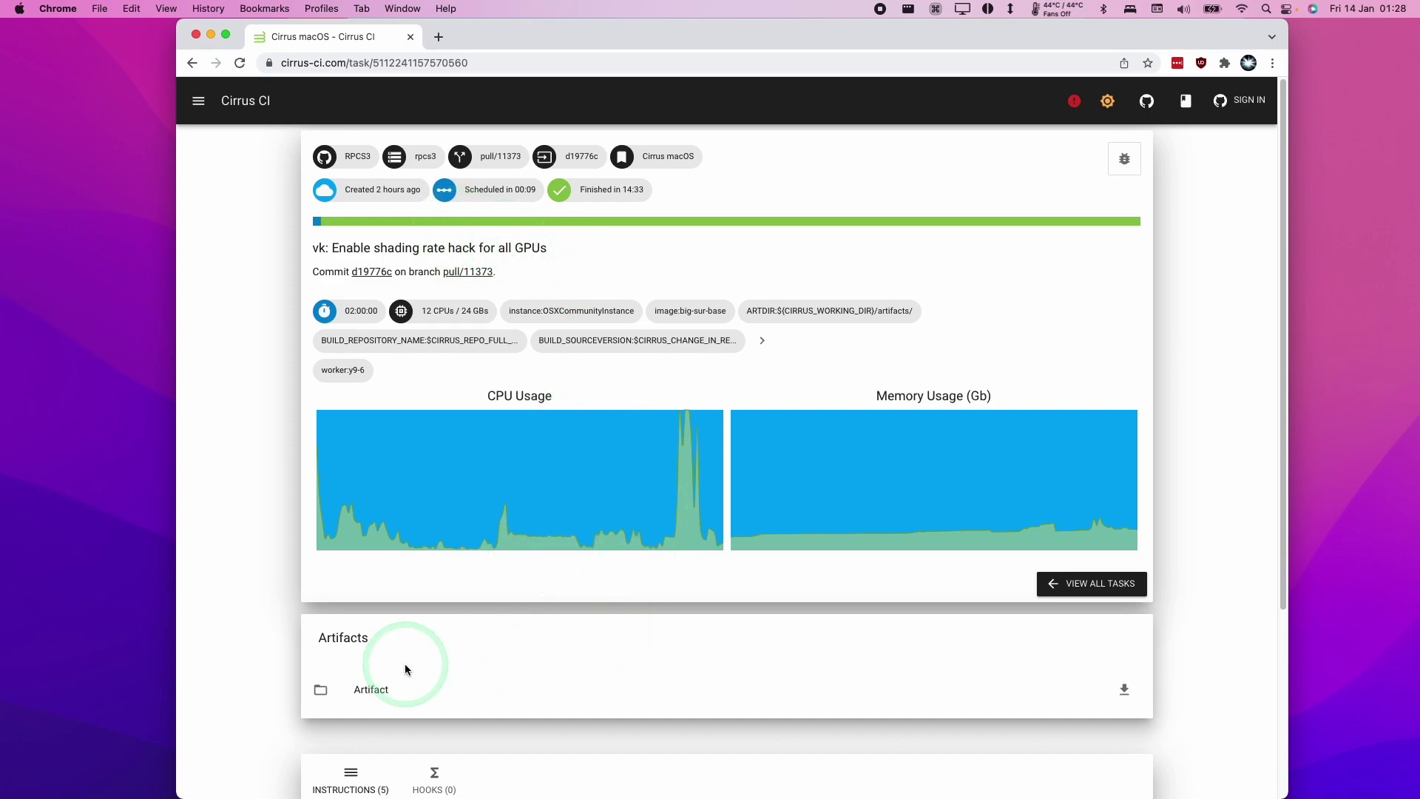
Download rpcs3-v0.0.20-13177-d19776ce_macos.dmg from the task's artifacts folder
scroll(562, 651, "down", 4)
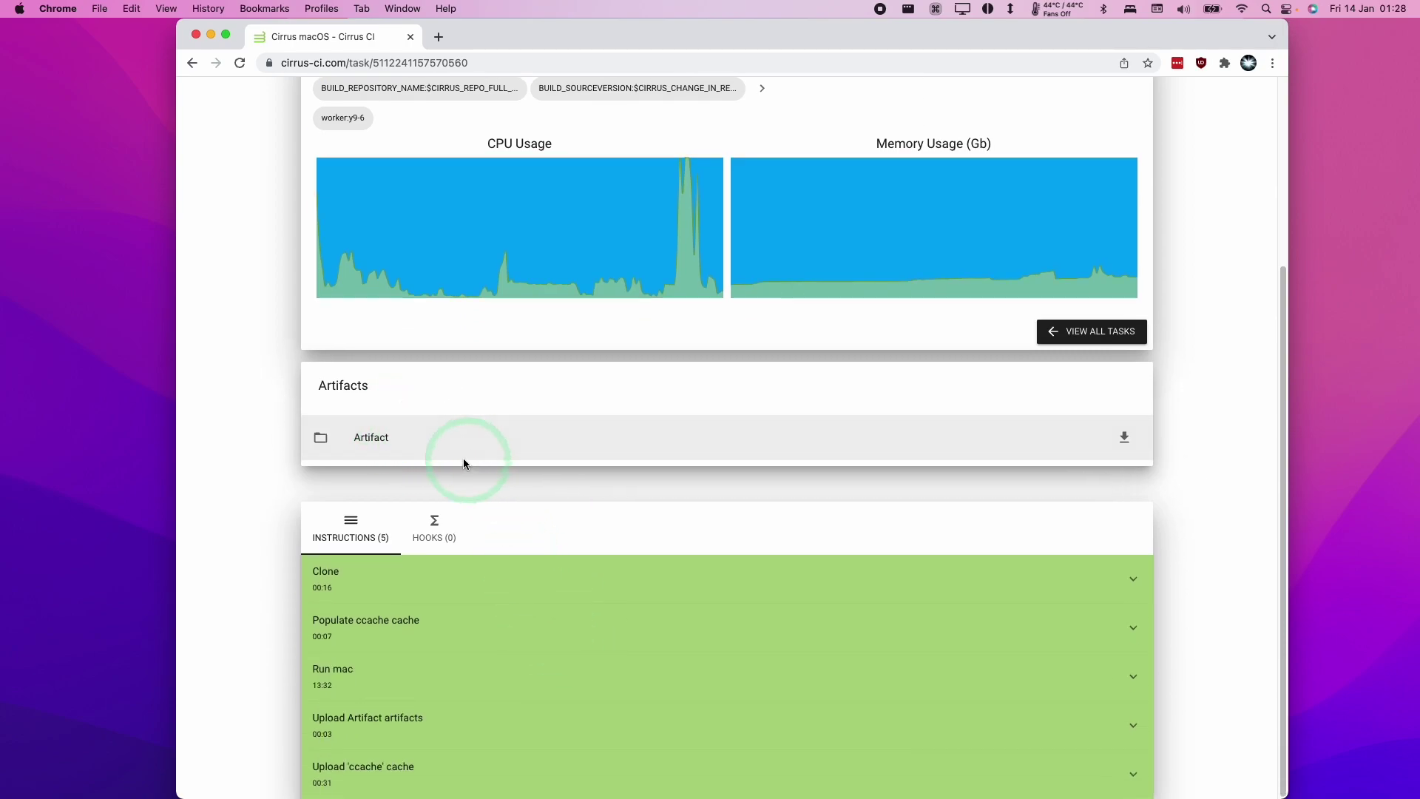
left_click(425, 438)
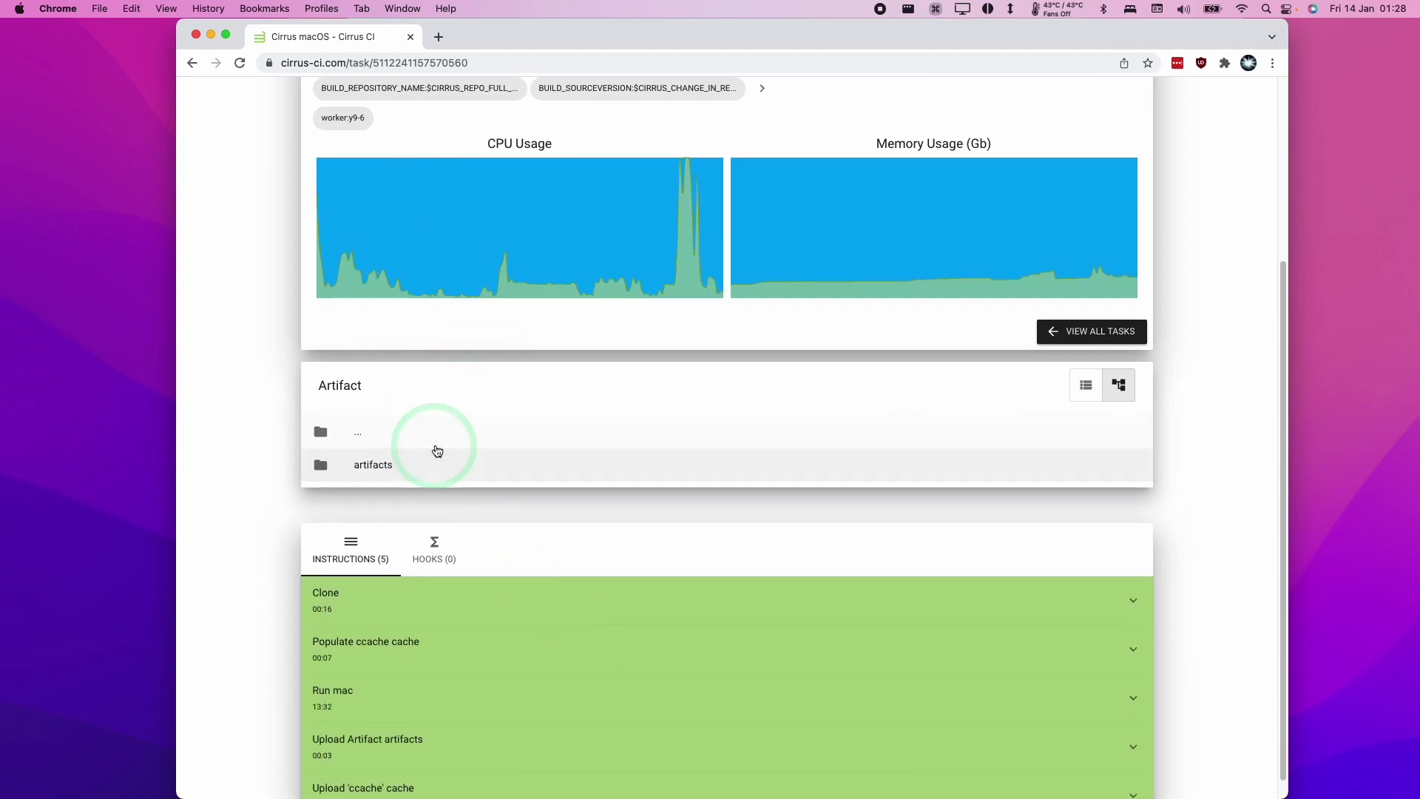
left_click(383, 470)
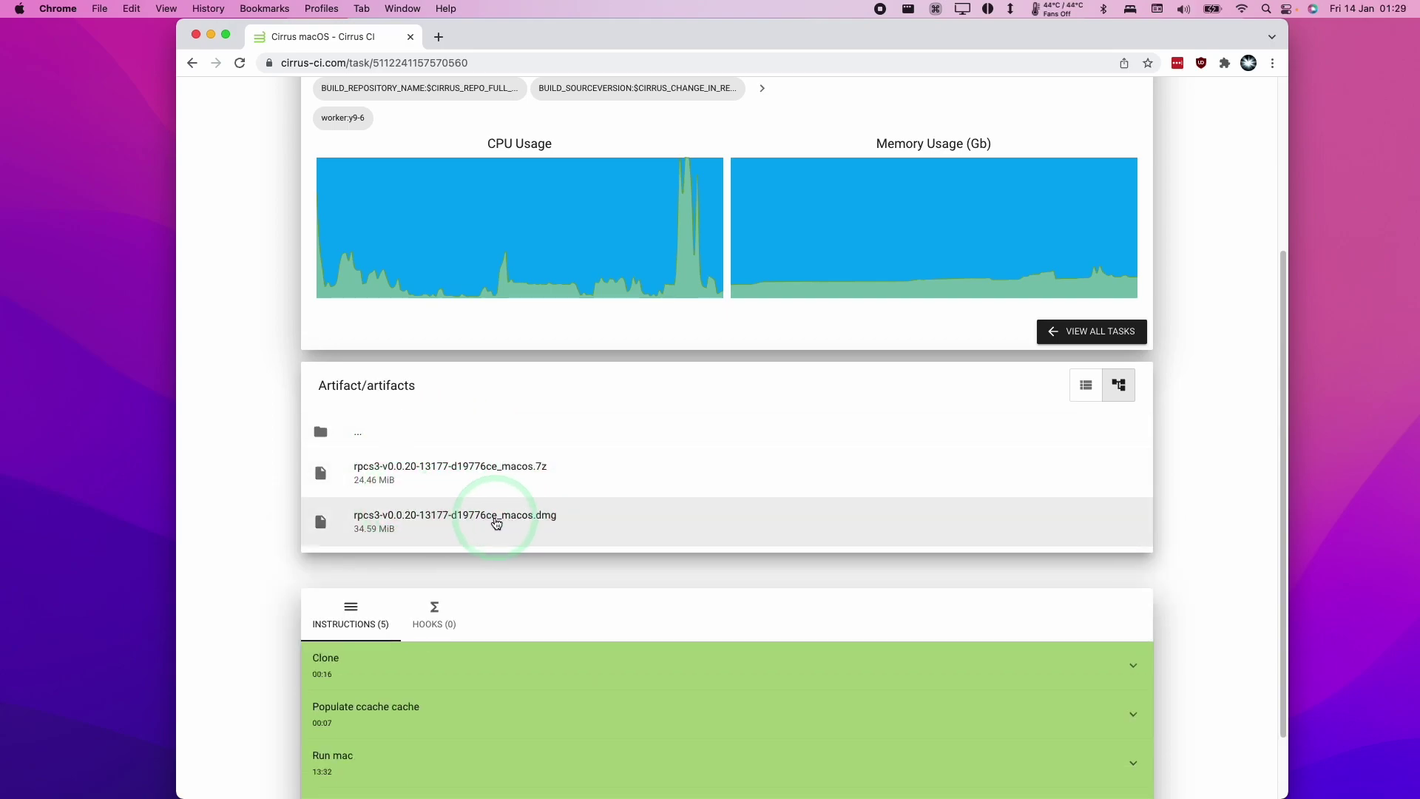
left_click(415, 522)
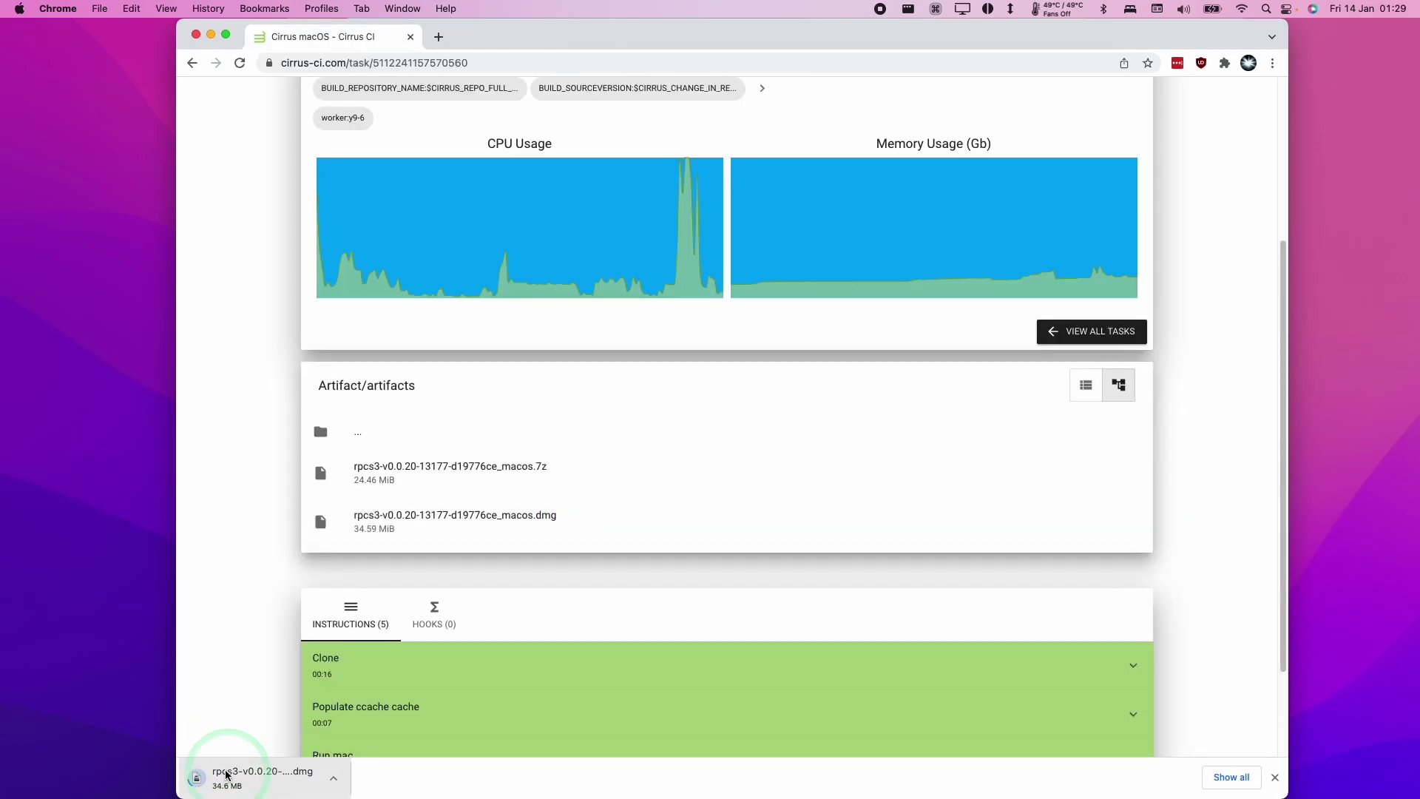
Open the downloaded disk image and copy RPCS3 into Applications, replacing the older version
left_click(227, 774)
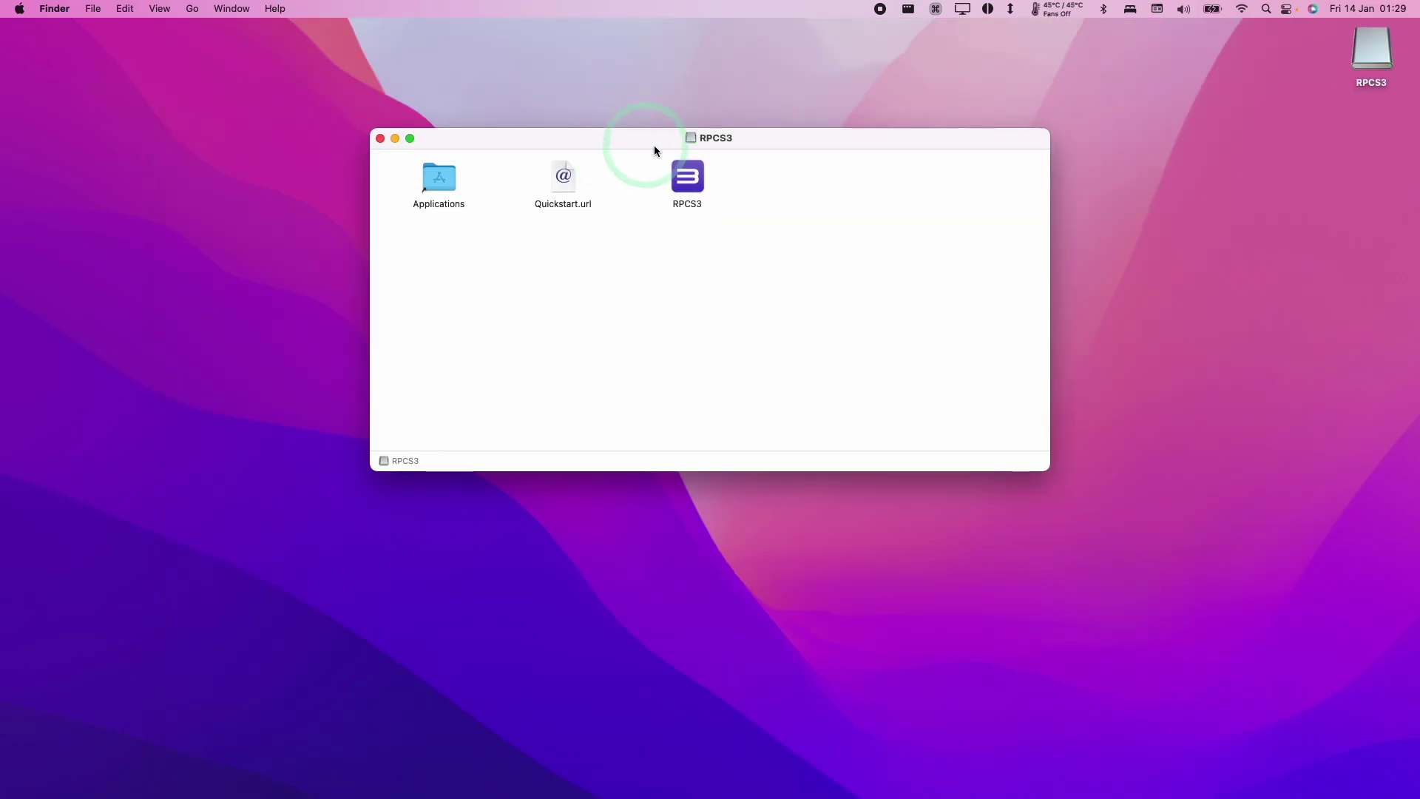
left_click(699, 179)
left_click(688, 182)
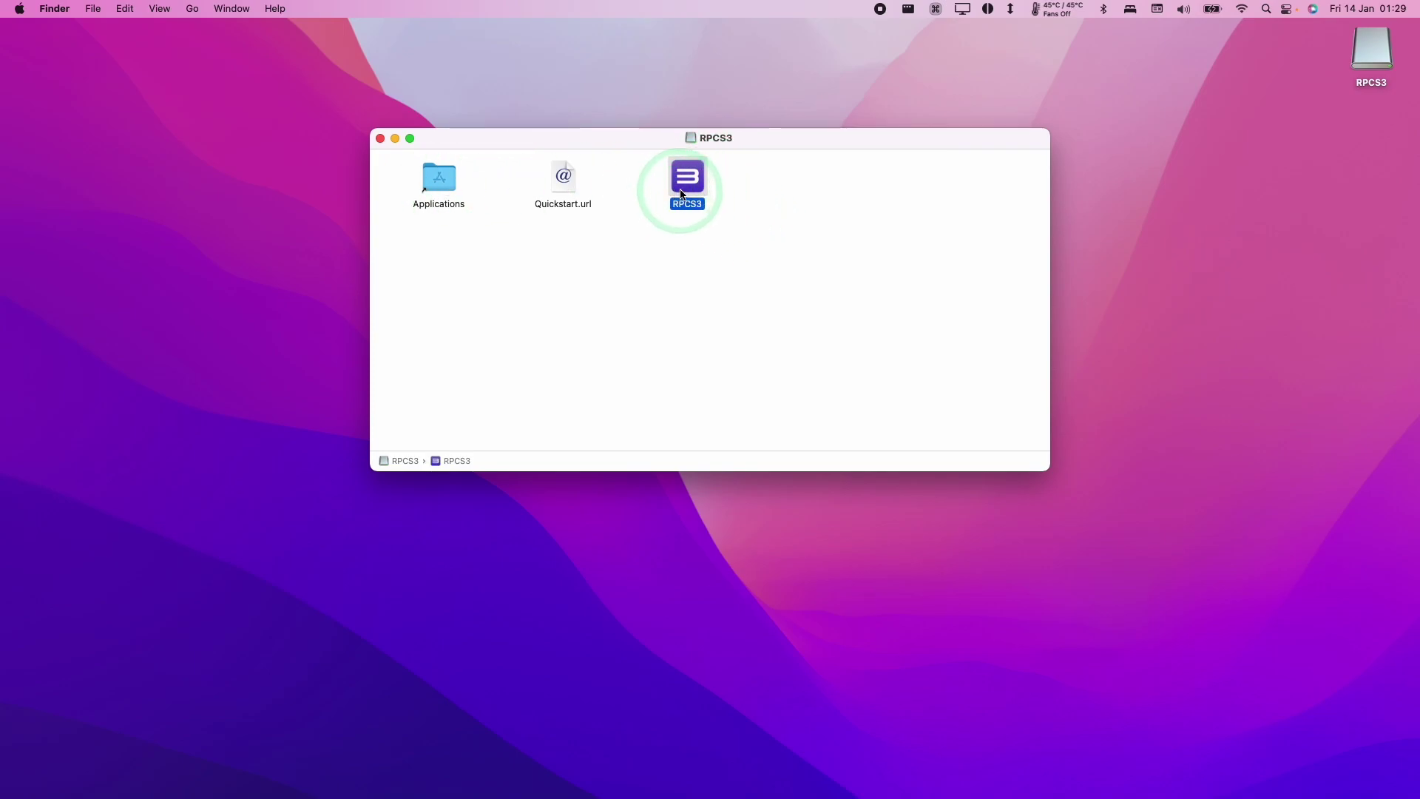
left_click(675, 211)
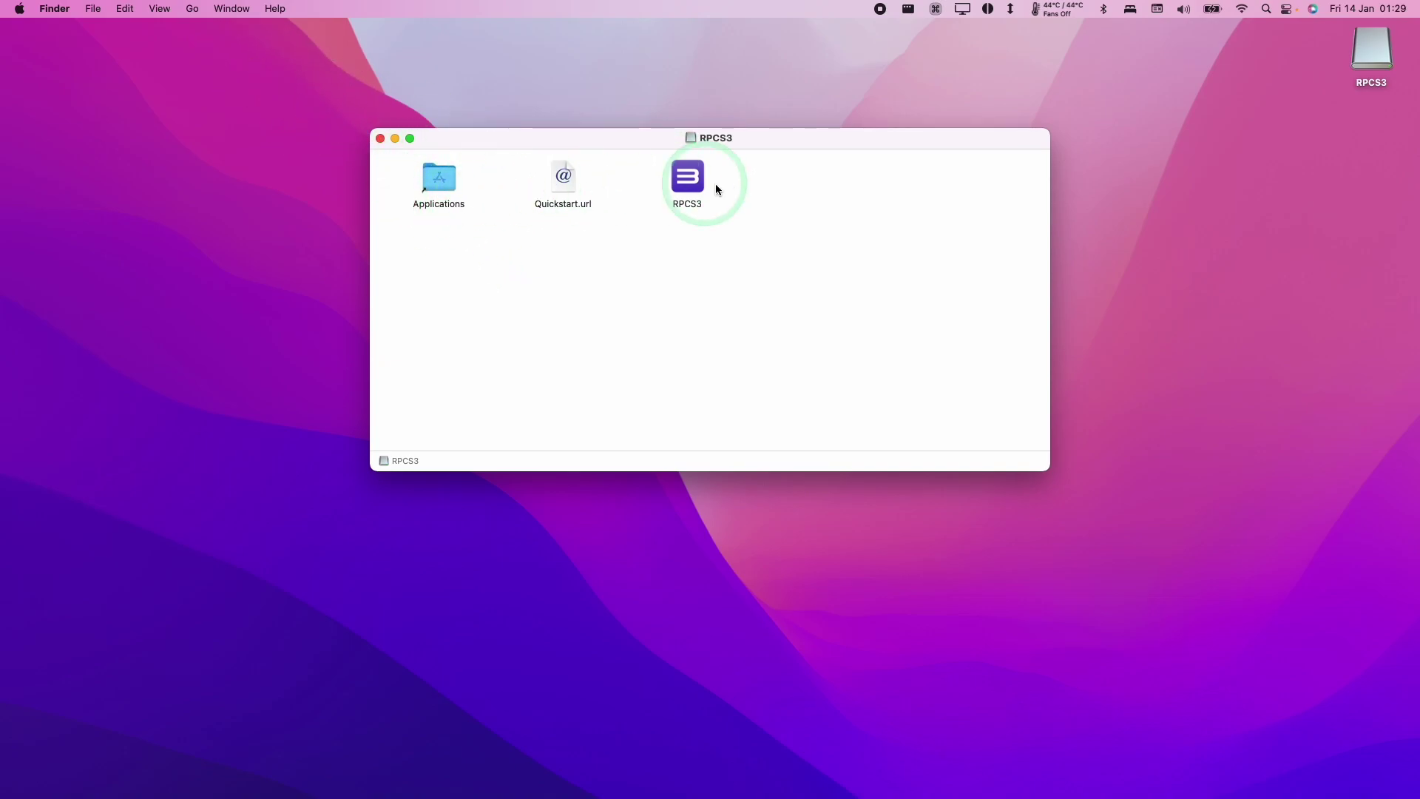
left_click_drag(691, 181, 448, 181)
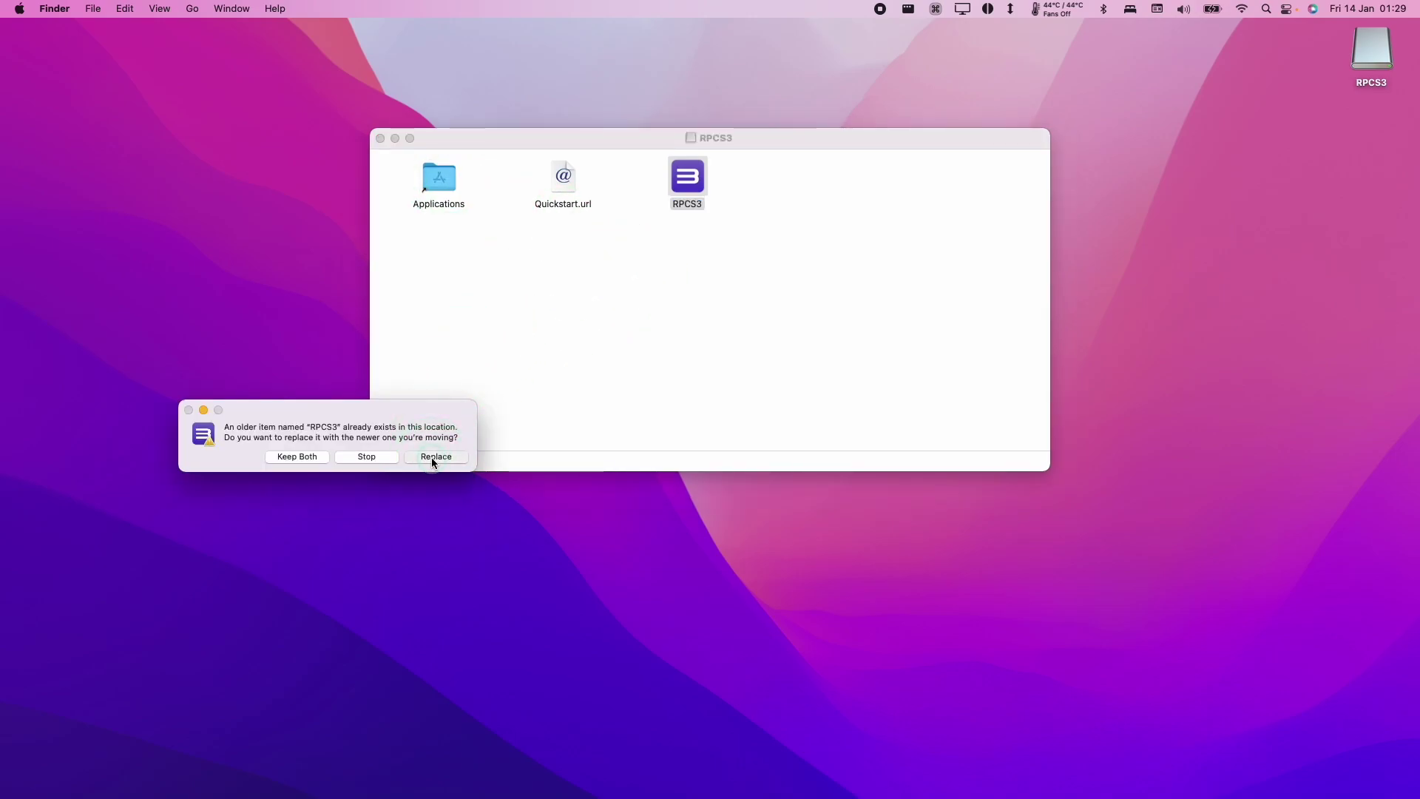
left_click(434, 457)
left_click(640, 360)
Launch RPCS3 from the Applications folder, agreeing to use the unofficial build
double_click(441, 177)
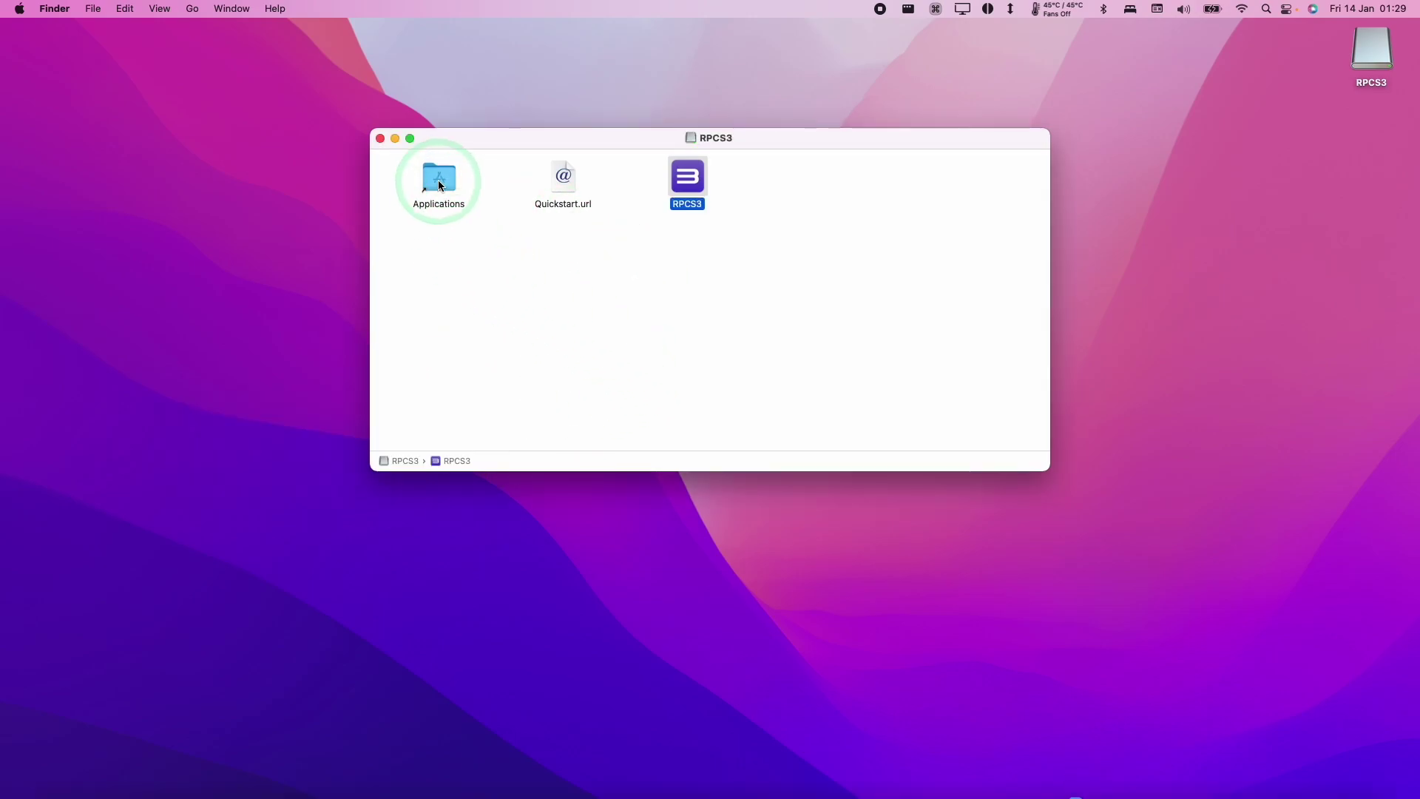
double_click(440, 323)
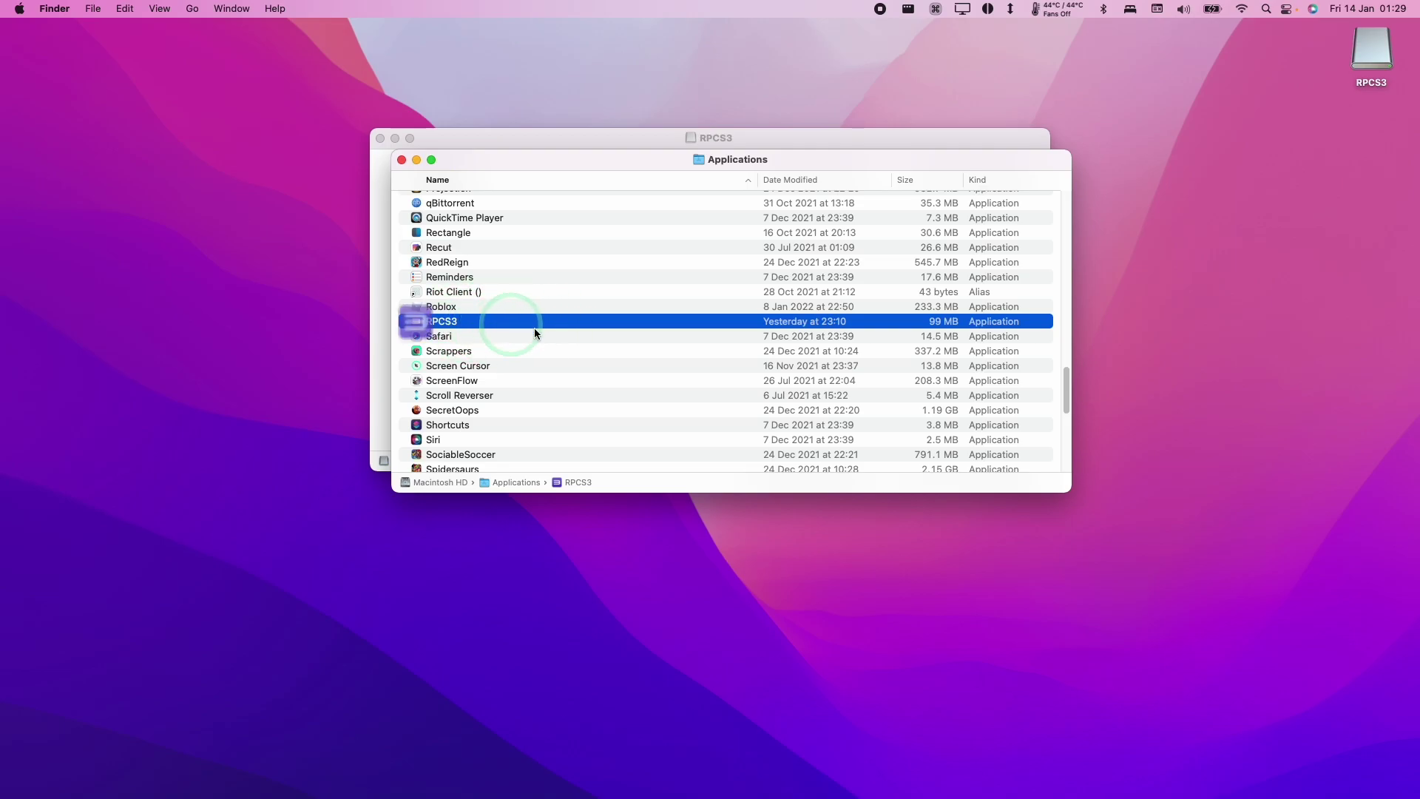
left_click(736, 353)
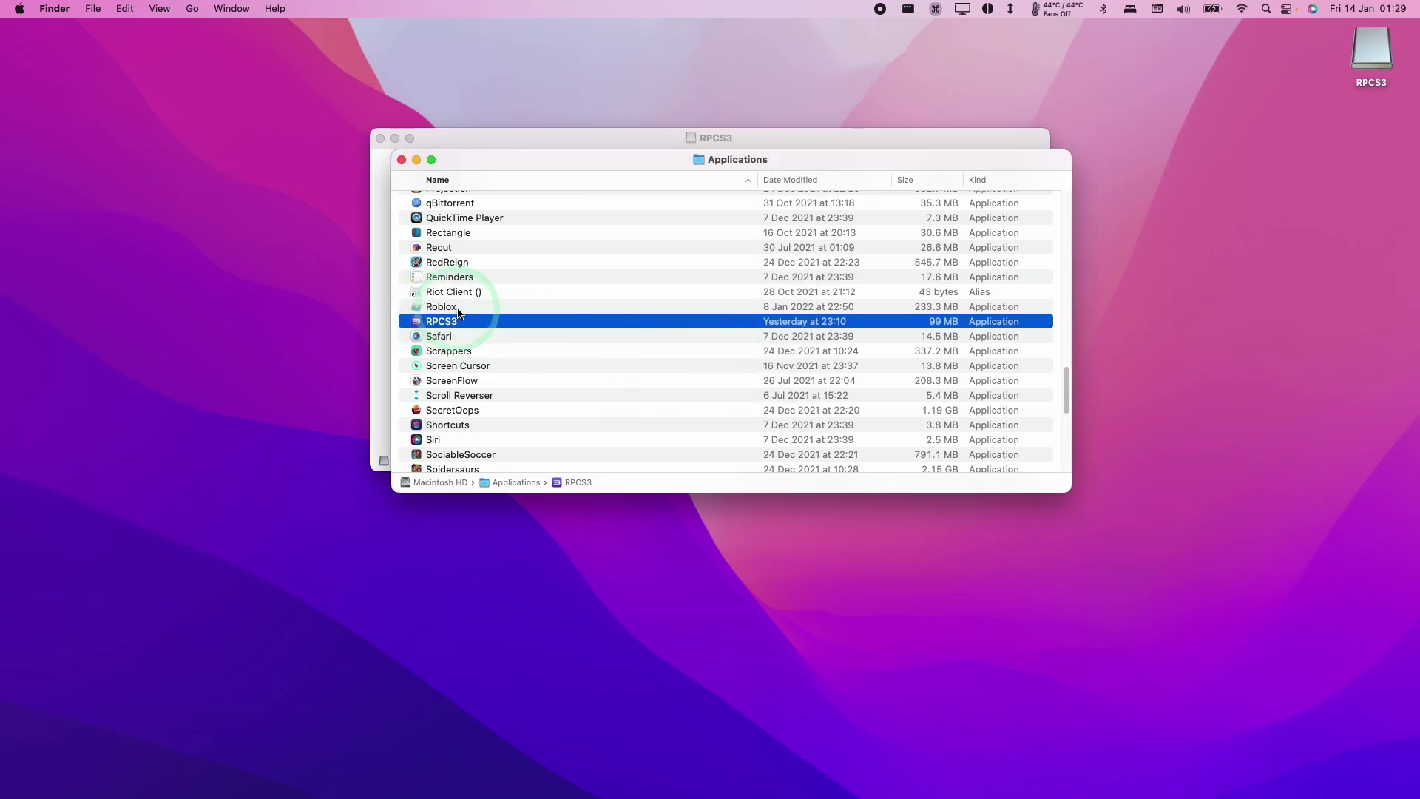
right_click(453, 323)
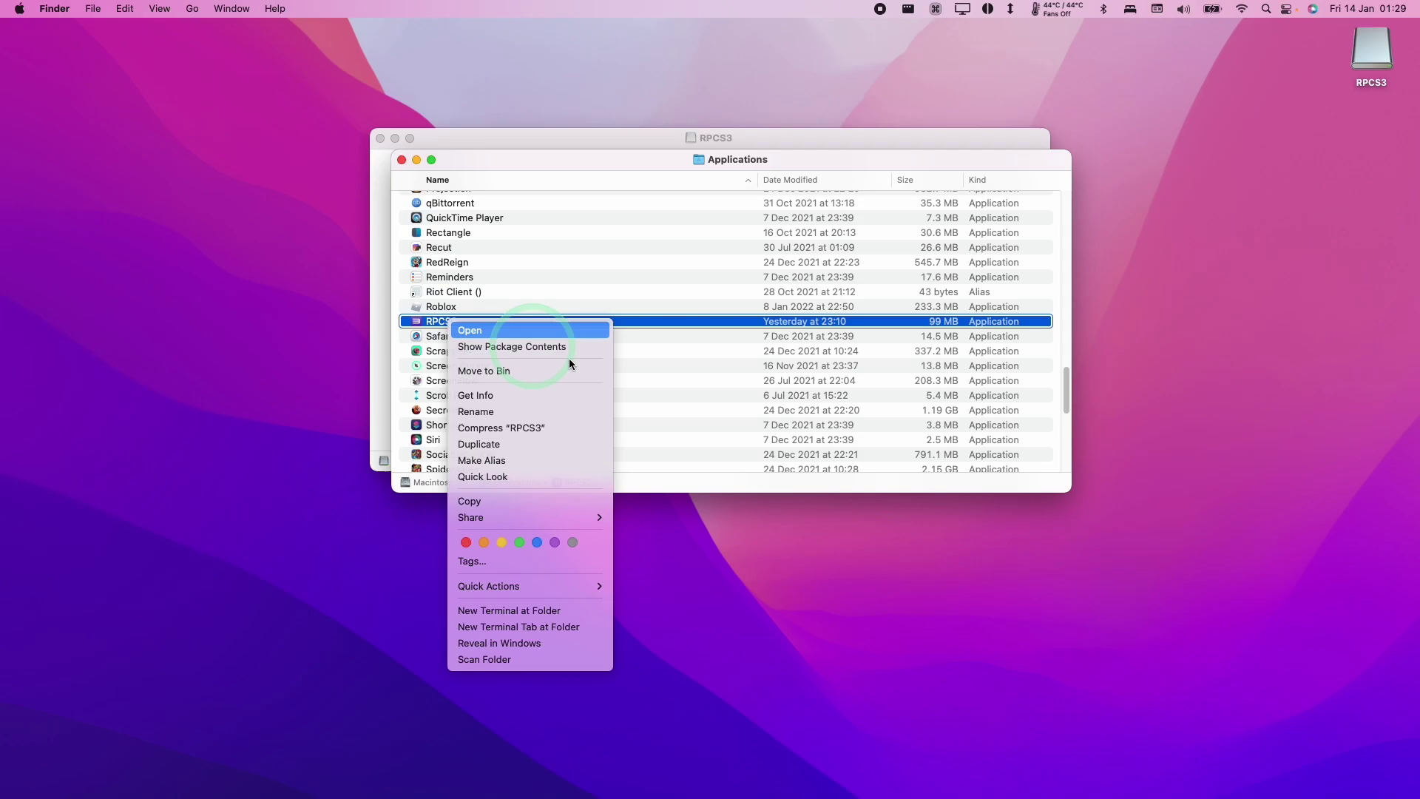
left_click(473, 336)
left_click(719, 365)
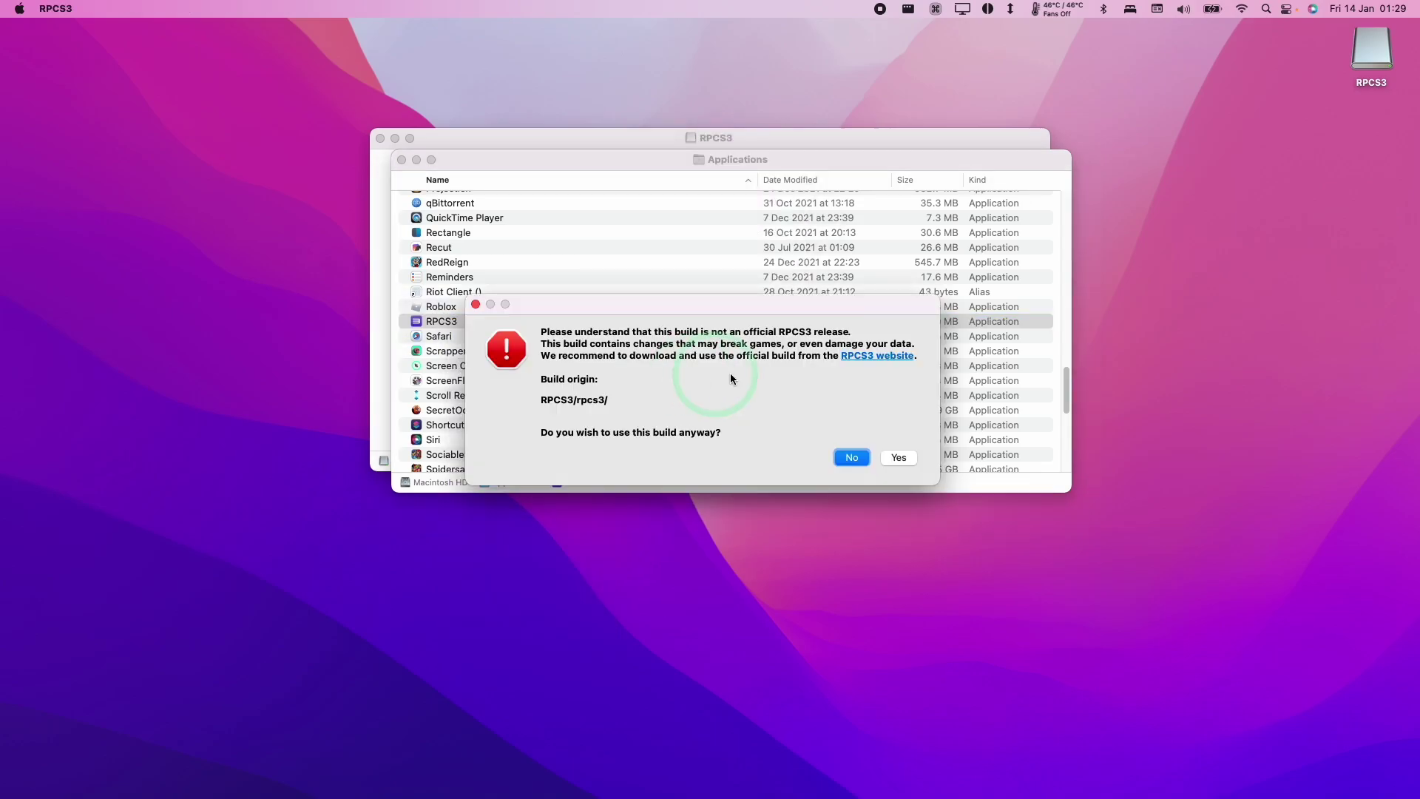
left_click(900, 458)
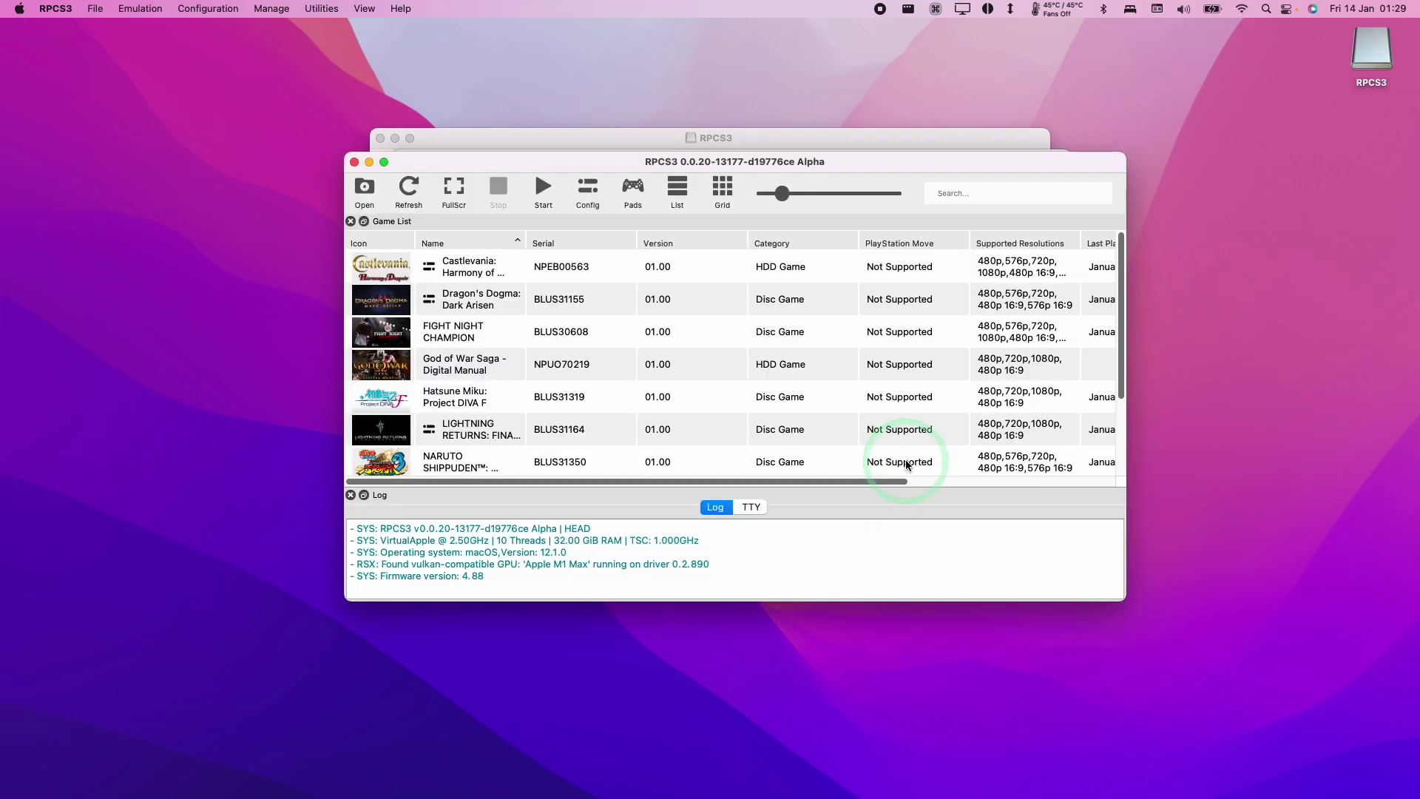
Look over the RPCS3 version and the games in the game list
left_click(756, 171)
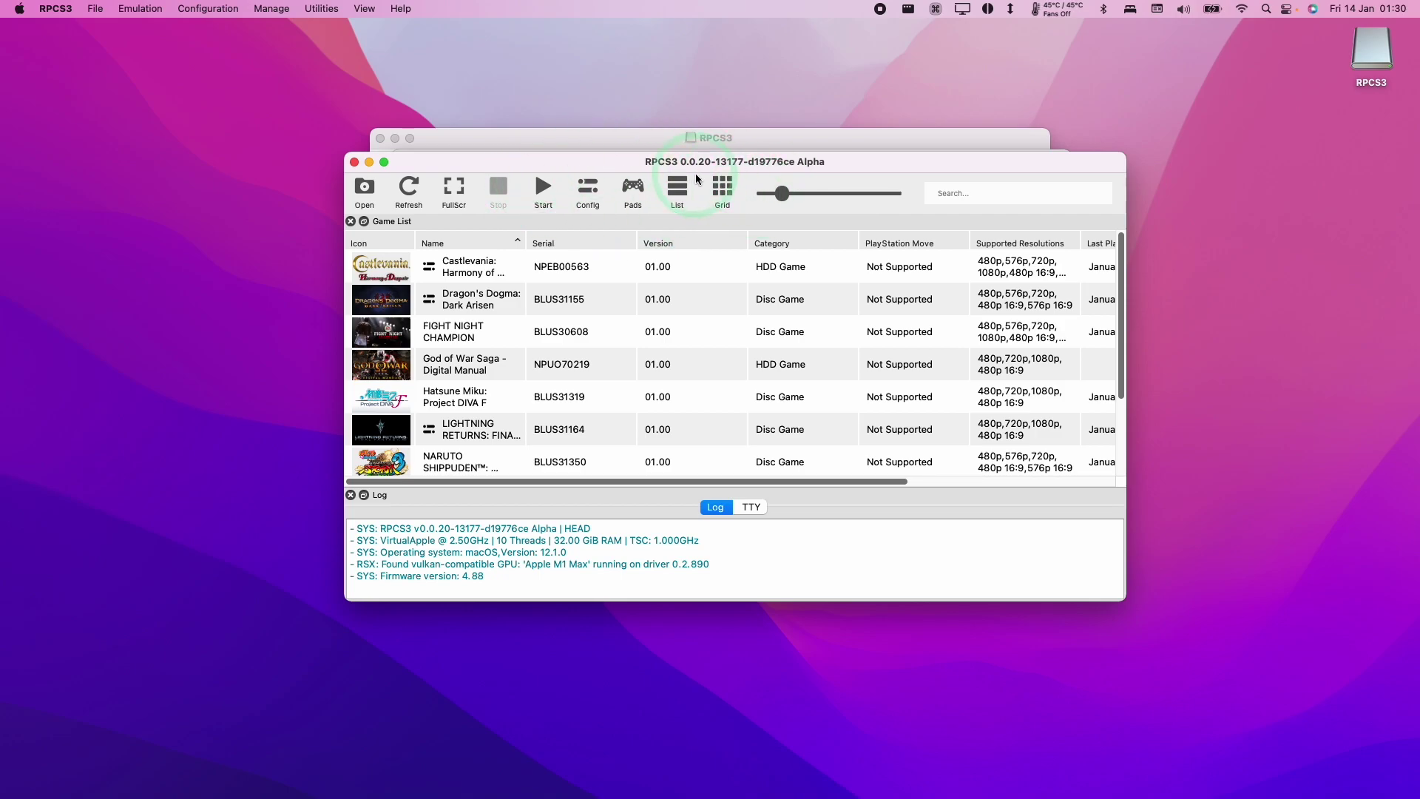
scroll(418, 311, "down", 3)
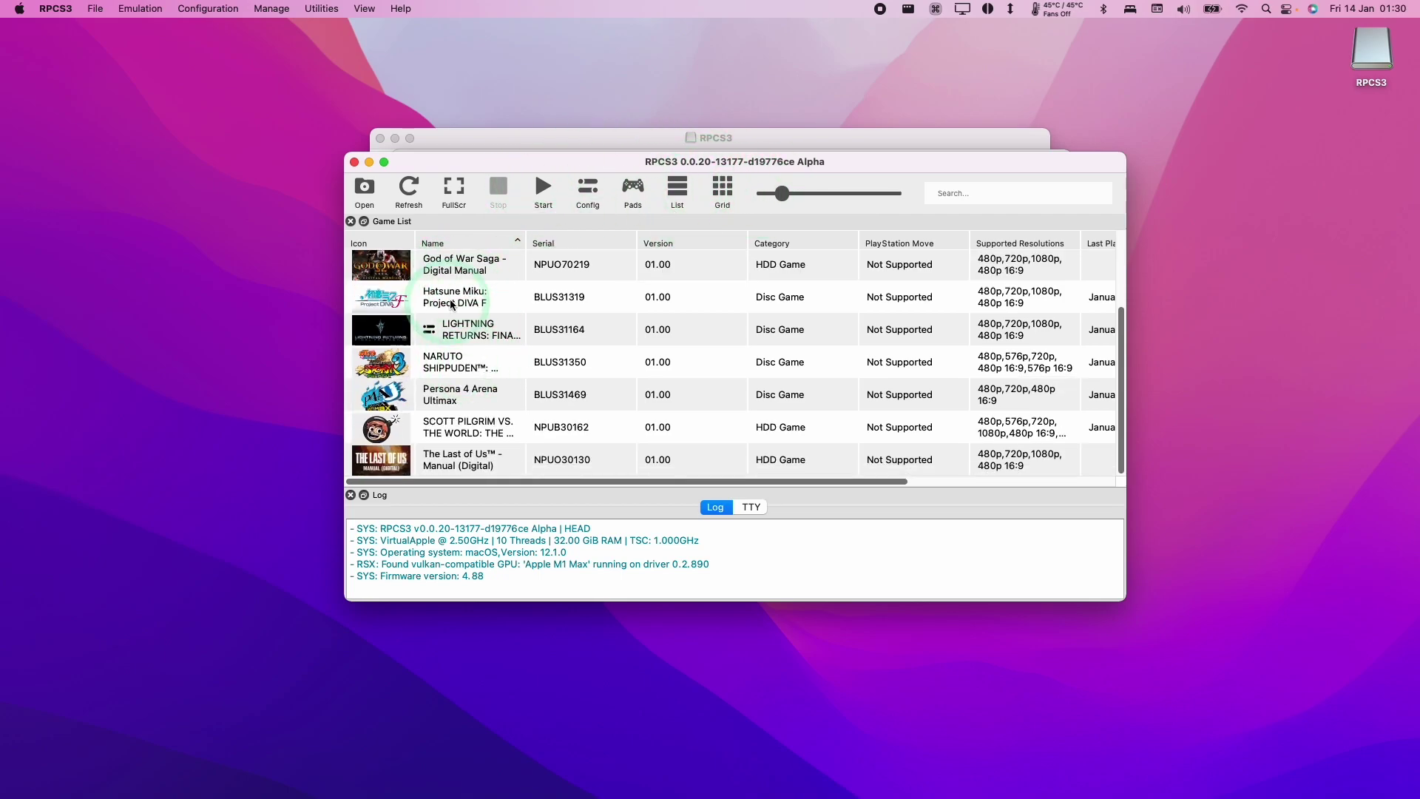
scroll(415, 320, "up", 3)
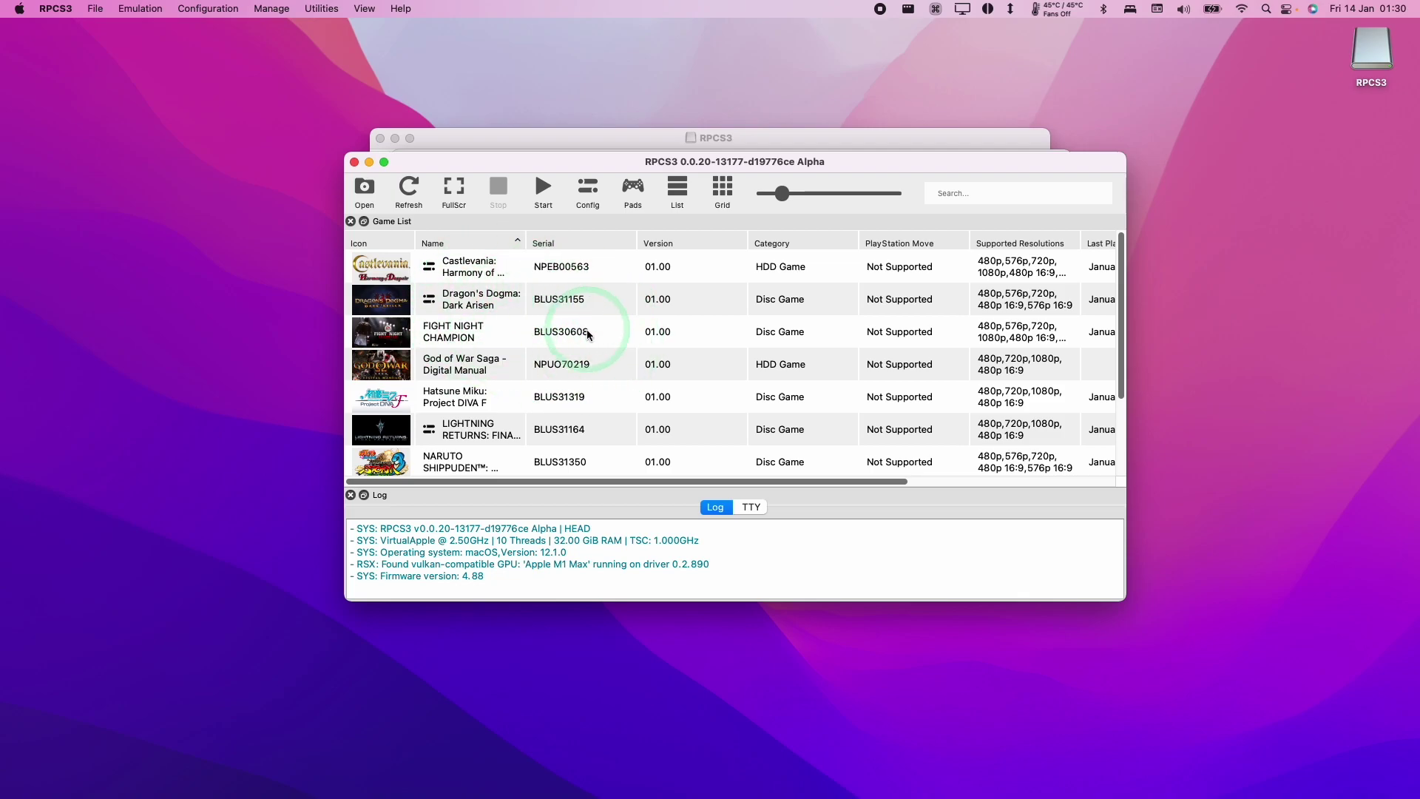
Open the emulator's configuration settings
left_click(587, 191)
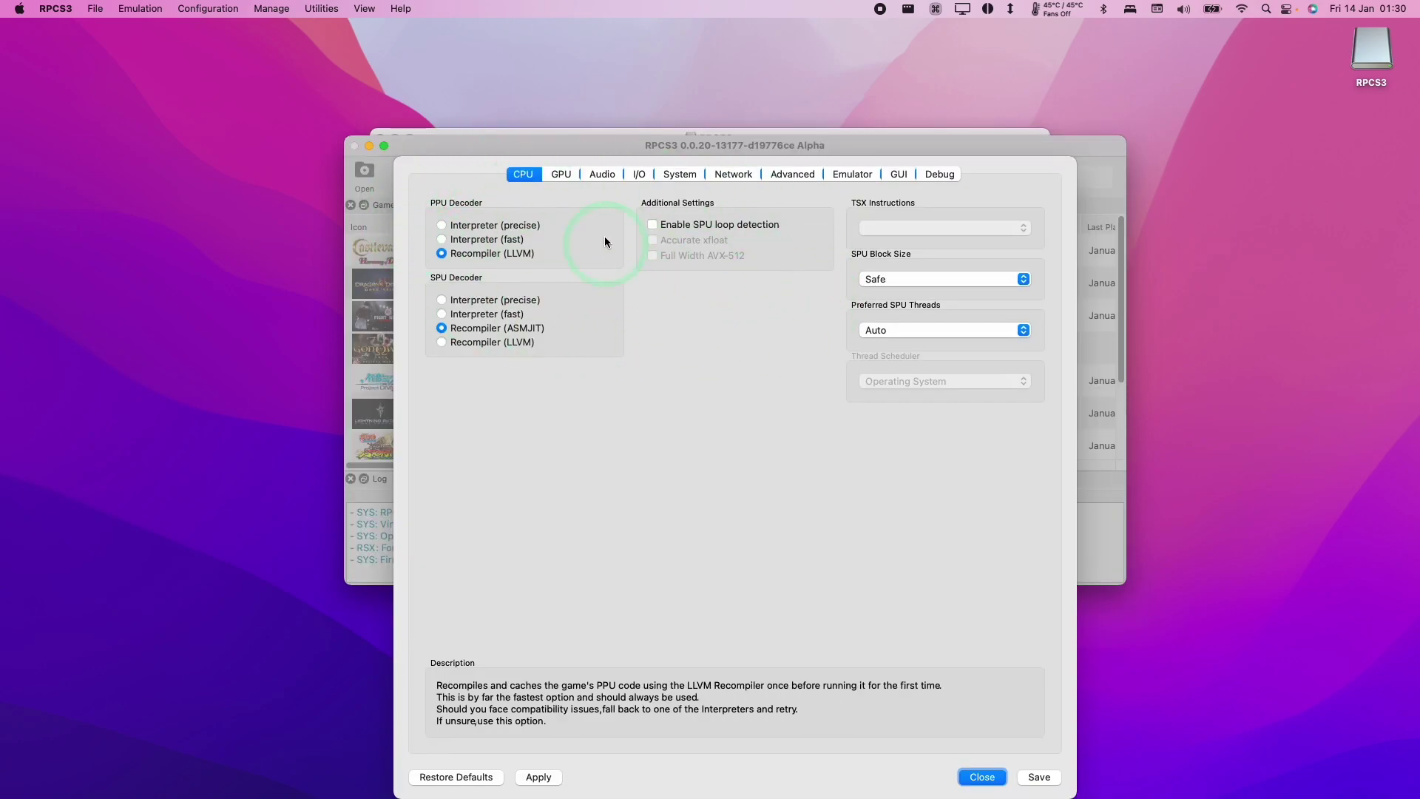